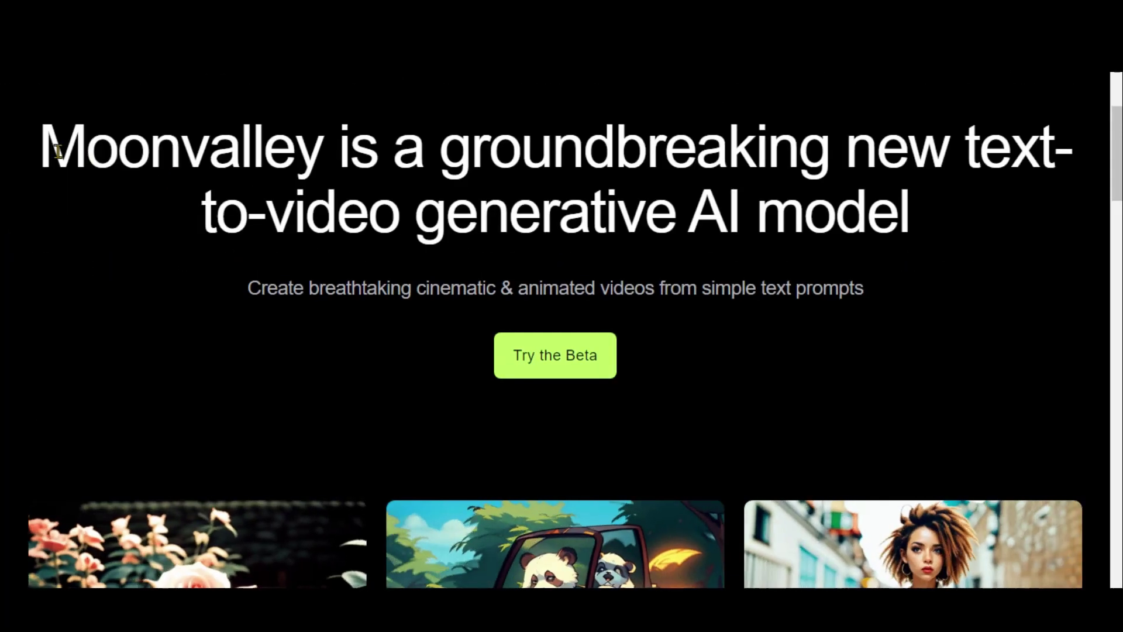
Step: Examine the Moonvalley home page's introduction and its gallery of sample videos with their prompts
left_click_drag(960, 145, 868, 206)
left_click(230, 272)
left_click_drag(229, 271, 889, 289)
left_click(880, 316)
scroll(879, 311, "down", 4)
scroll(831, 236, "down", 3)
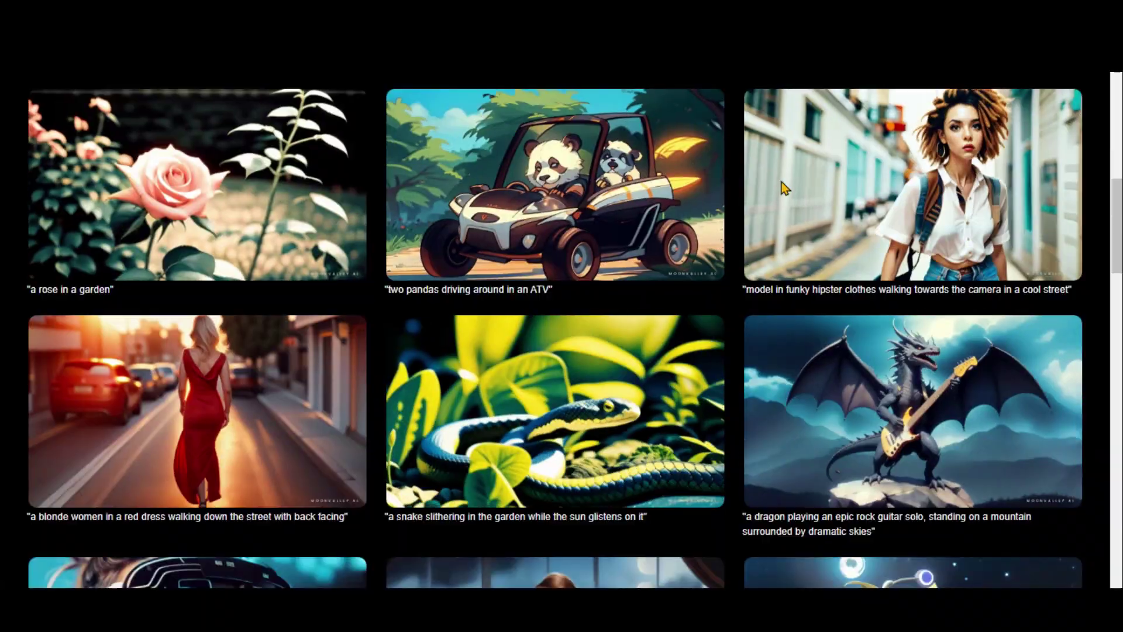
scroll(735, 286, "down", 1)
scroll(735, 281, "down", 3)
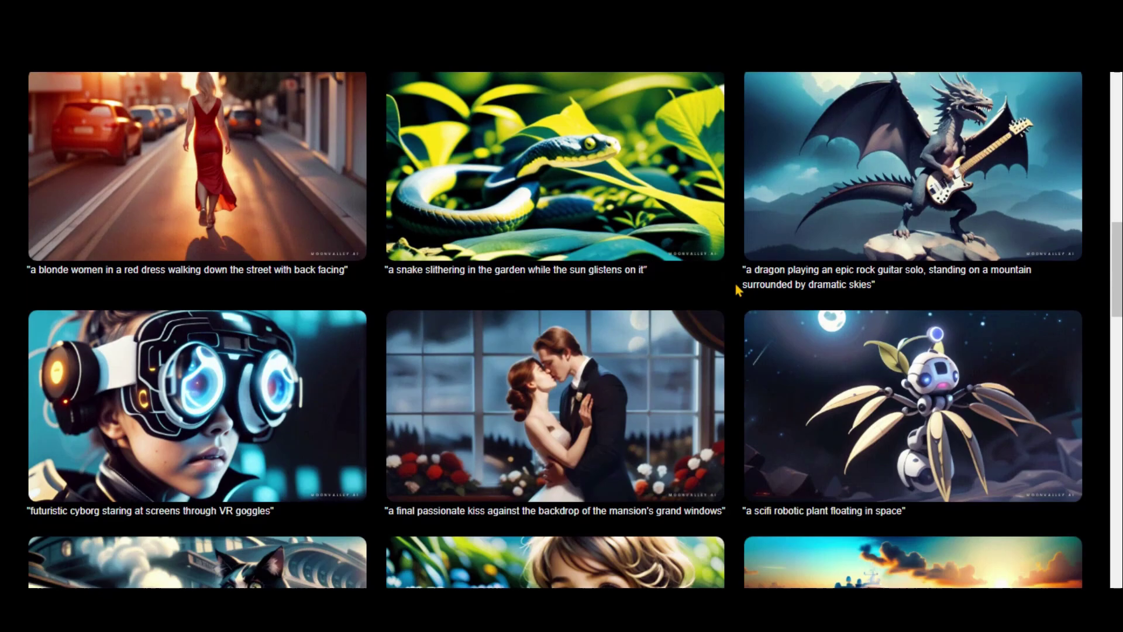
scroll(736, 286, "down", 4)
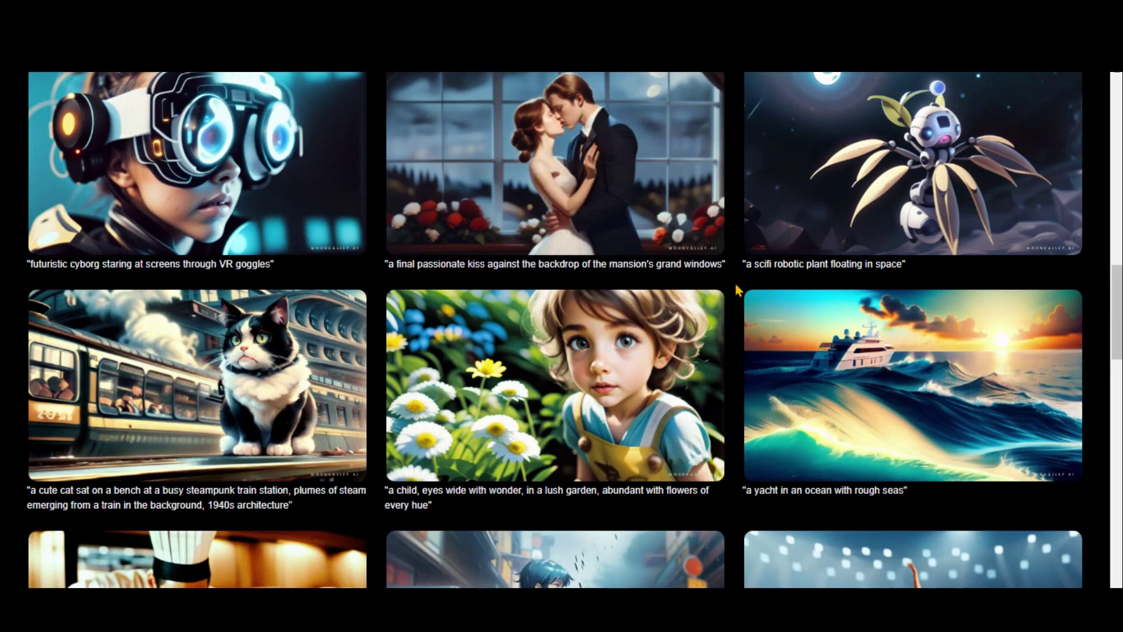
scroll(736, 288, "down", 3)
scroll(736, 287, "up", 15)
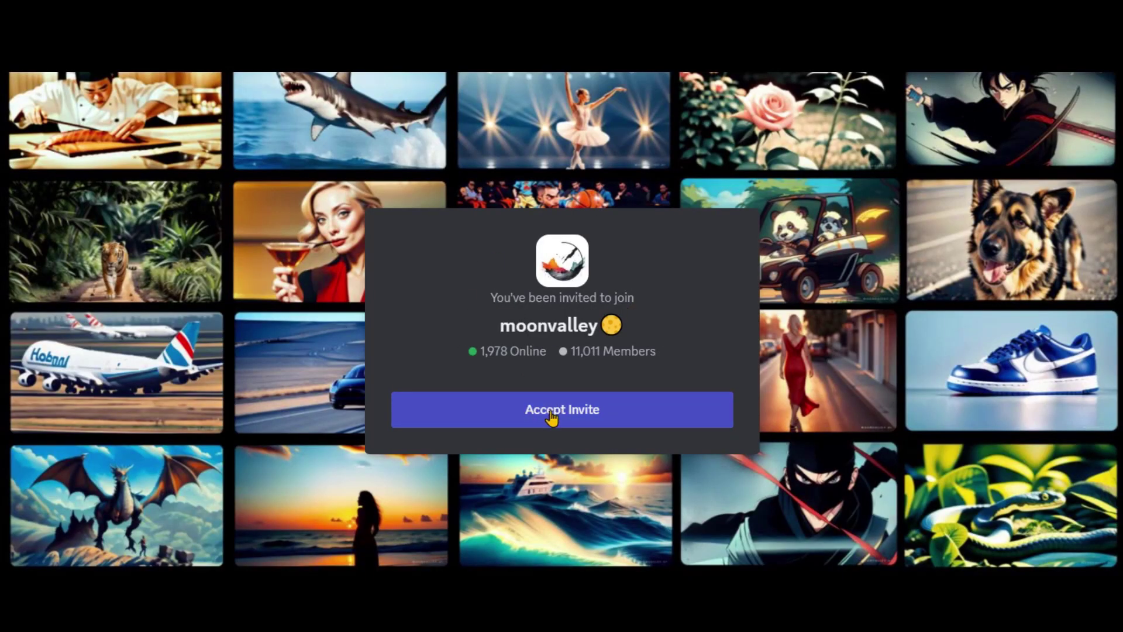
Step: Accept the moonvalley server invite and answer the onboarding questions, opting to volunteer and choosing No for being a prompt expert
left_click(549, 419)
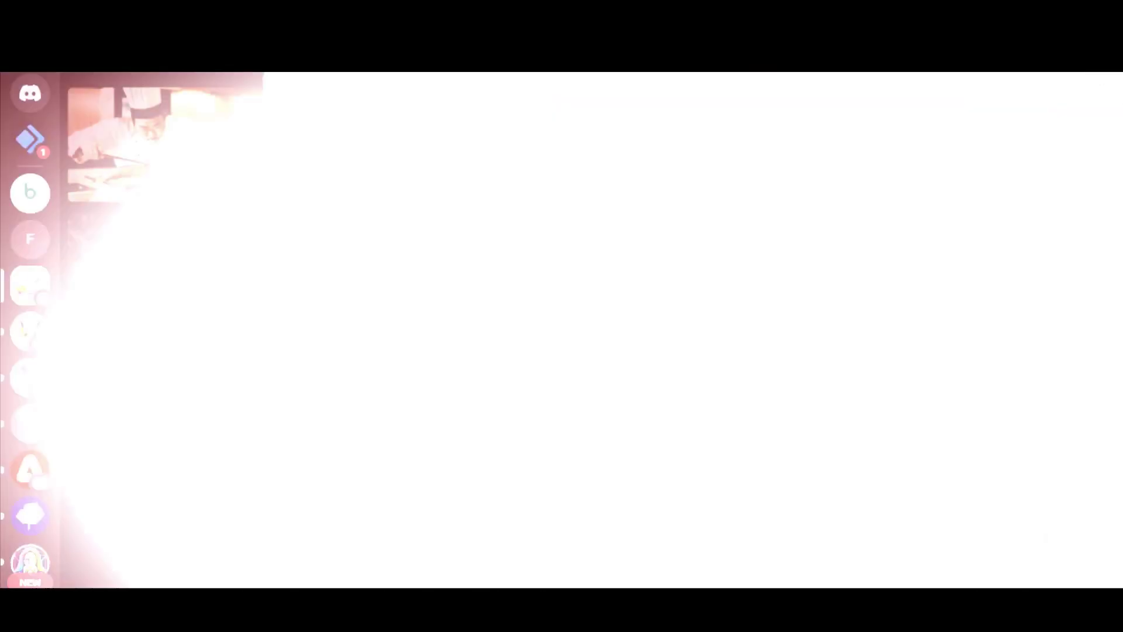
left_click(660, 268)
left_click(865, 561)
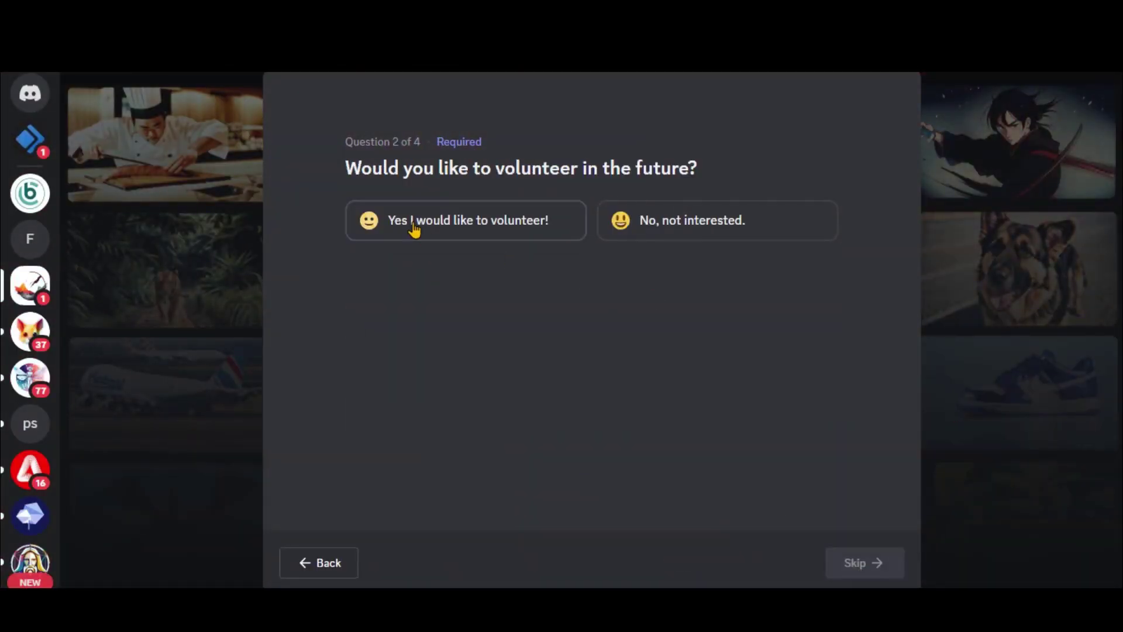
left_click(517, 227)
left_click(517, 227)
left_click(865, 562)
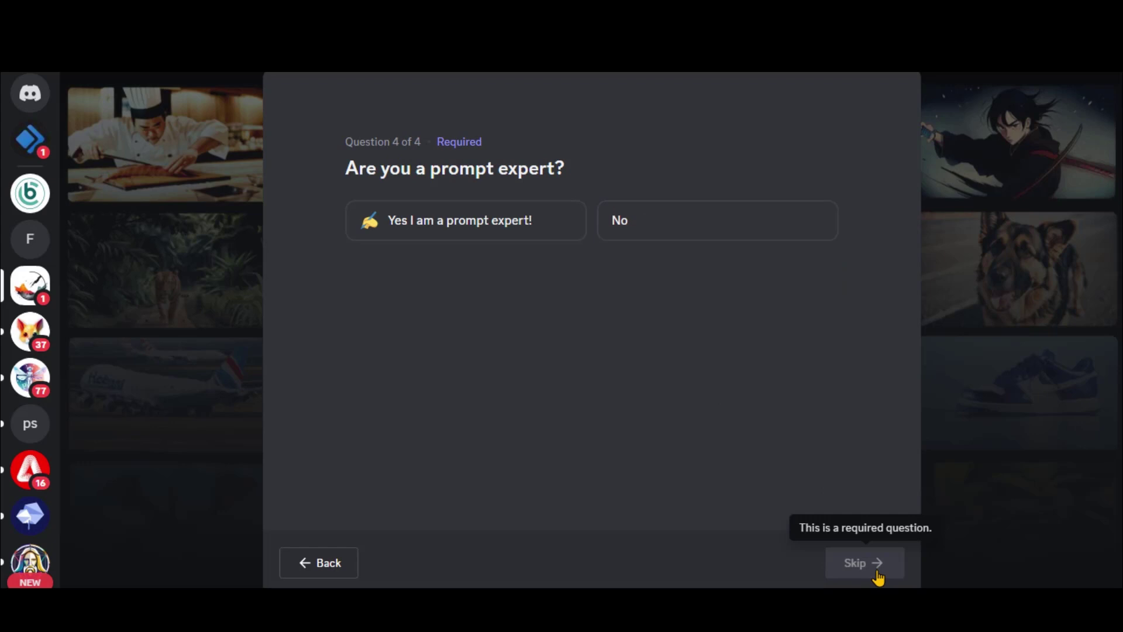
left_click(672, 237)
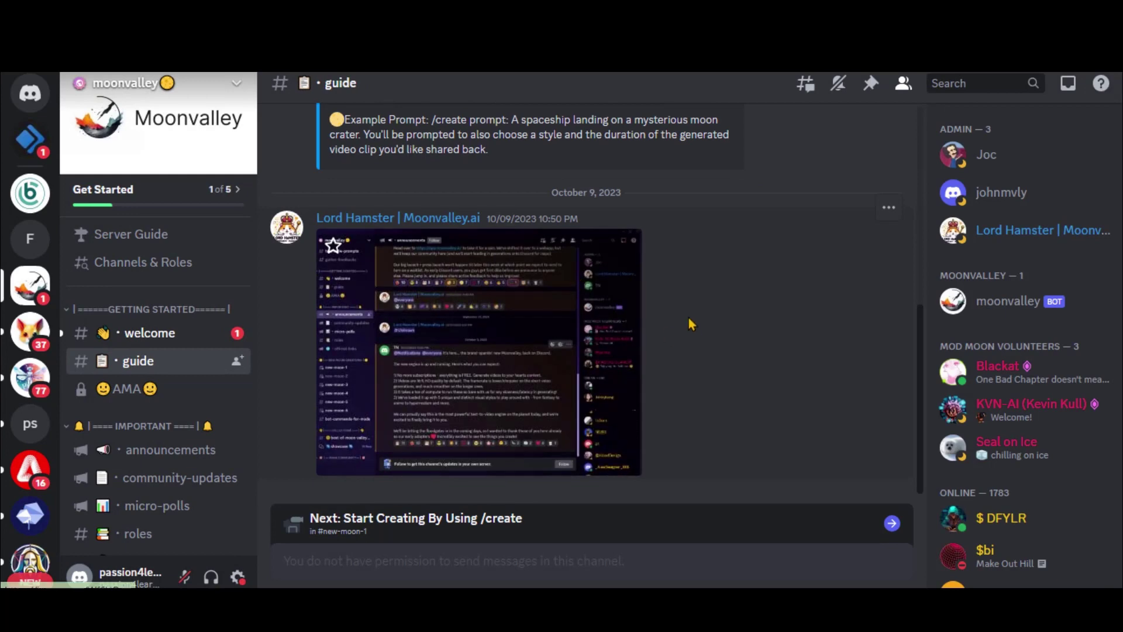
Step: Read the guide channel's instructions for making a first video, including the example /create prompt
scroll(579, 293, "up", 8)
scroll(593, 358, "down", 4)
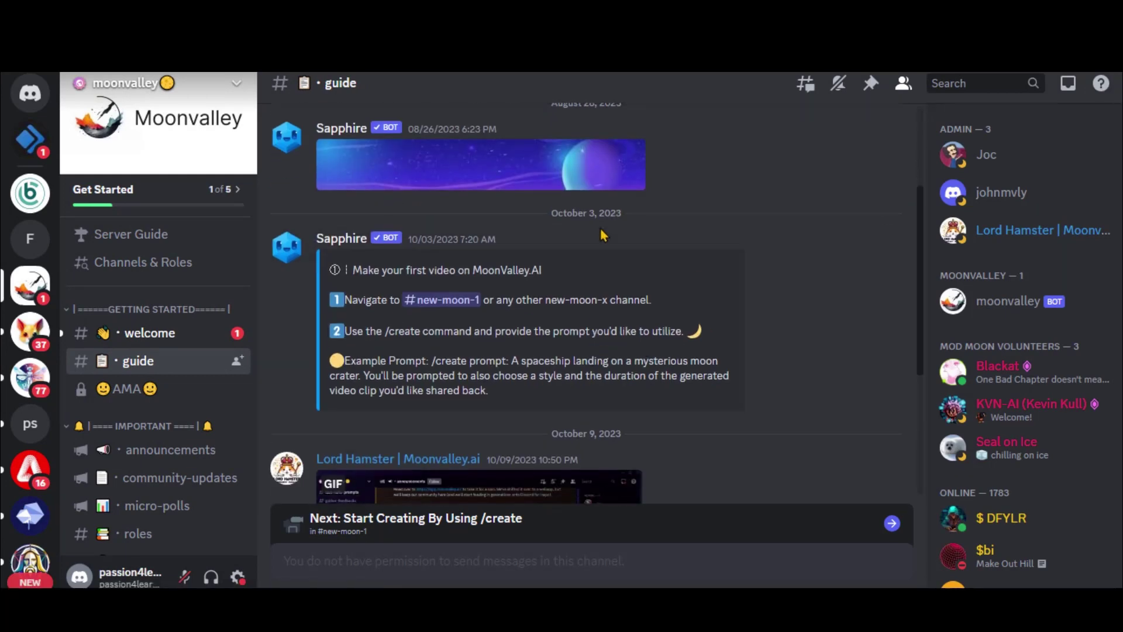
left_click_drag(353, 270, 548, 280)
left_click(525, 271)
scroll(524, 326, "down", 2)
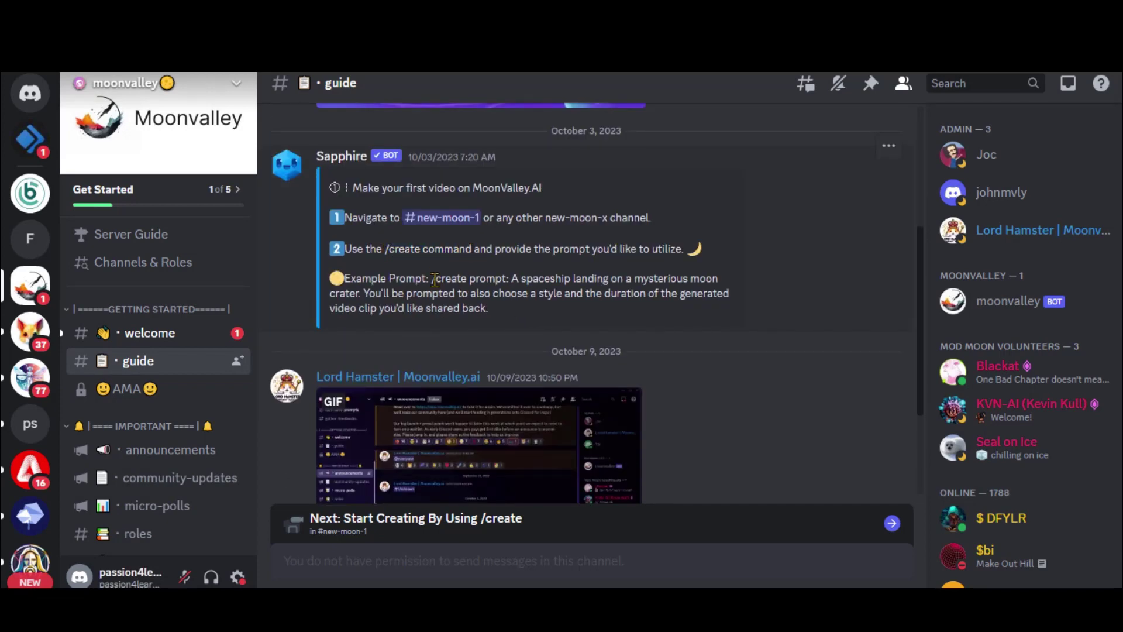
left_click_drag(435, 280, 513, 315)
left_click(515, 316)
scroll(602, 312, "down", 4)
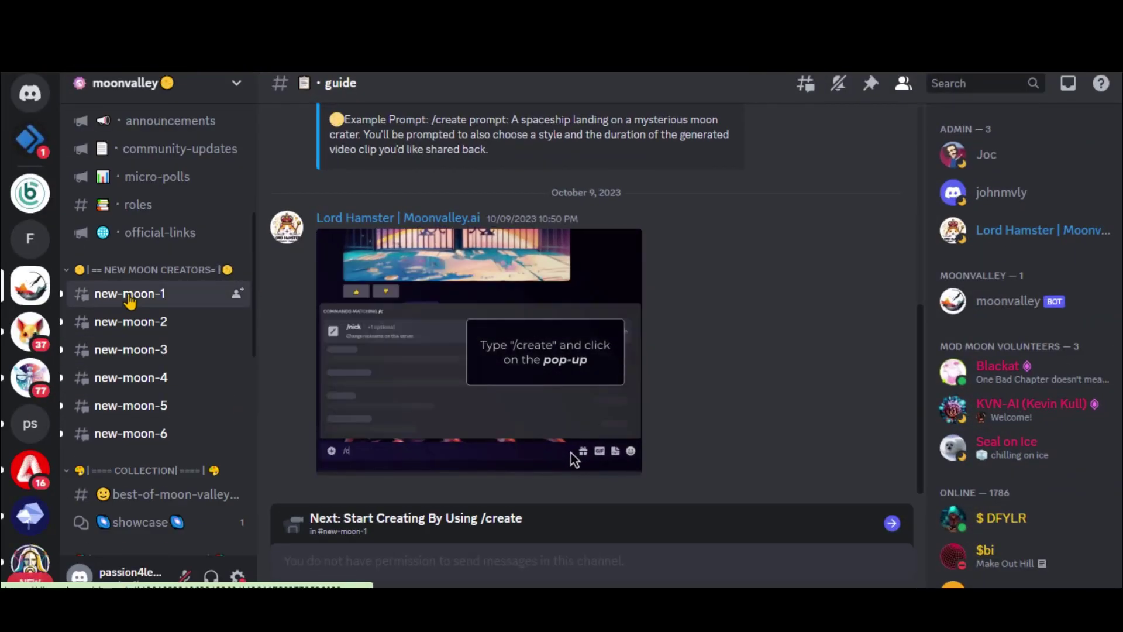
Step: Open the new-moon-1 channel and look through other members' prompts and generated videos
left_click(129, 297)
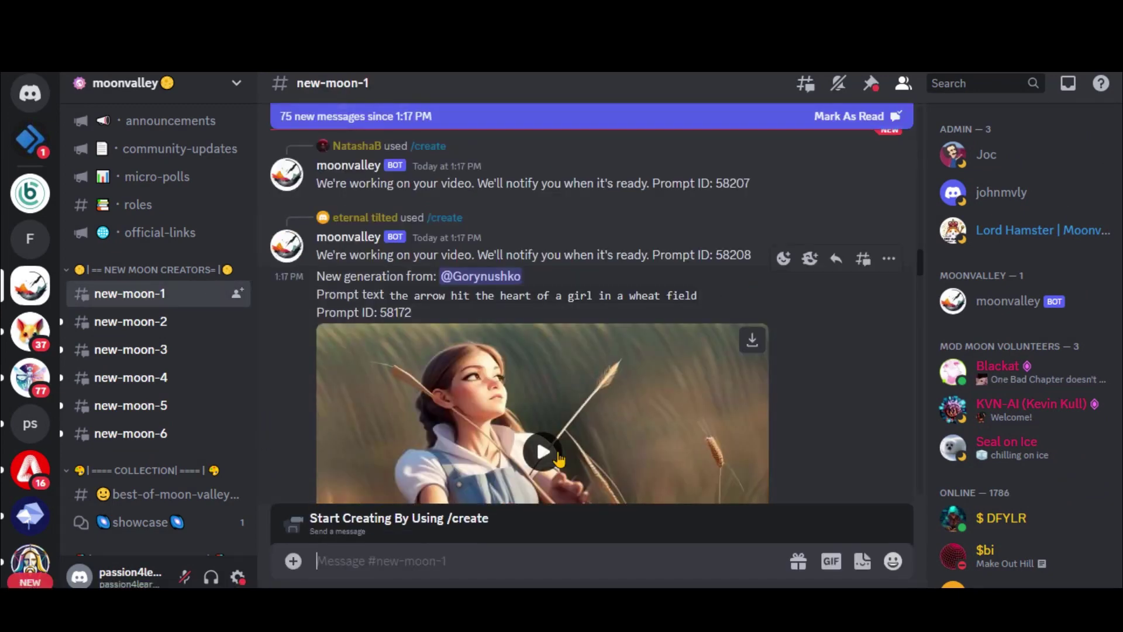
scroll(587, 371, "up", 1)
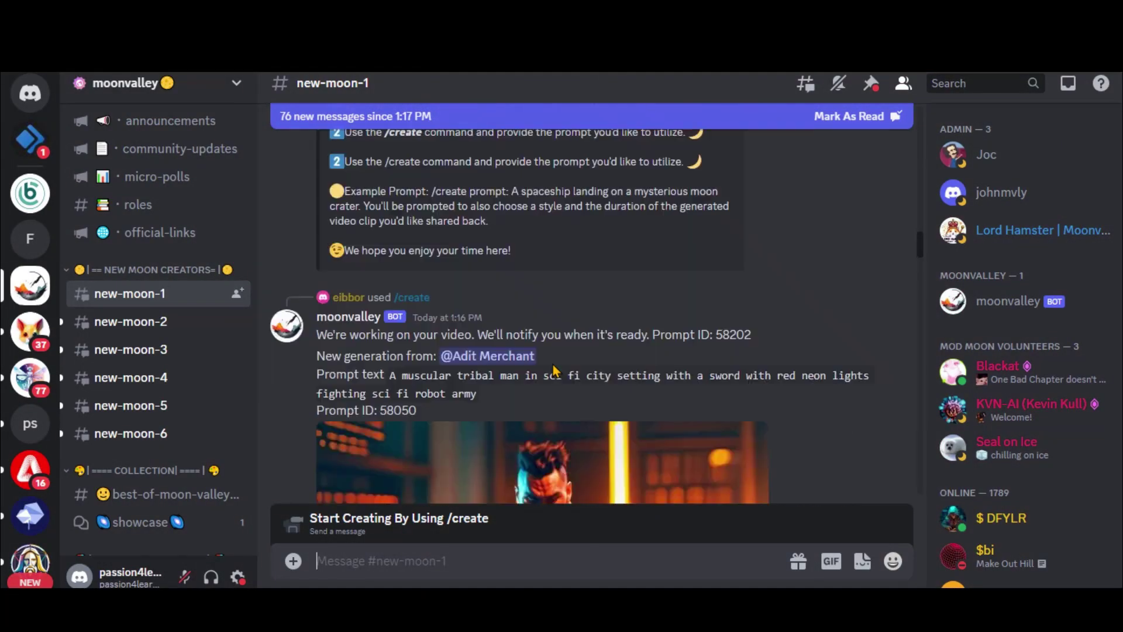
scroll(555, 372, "up", 3)
scroll(555, 370, "up", 5)
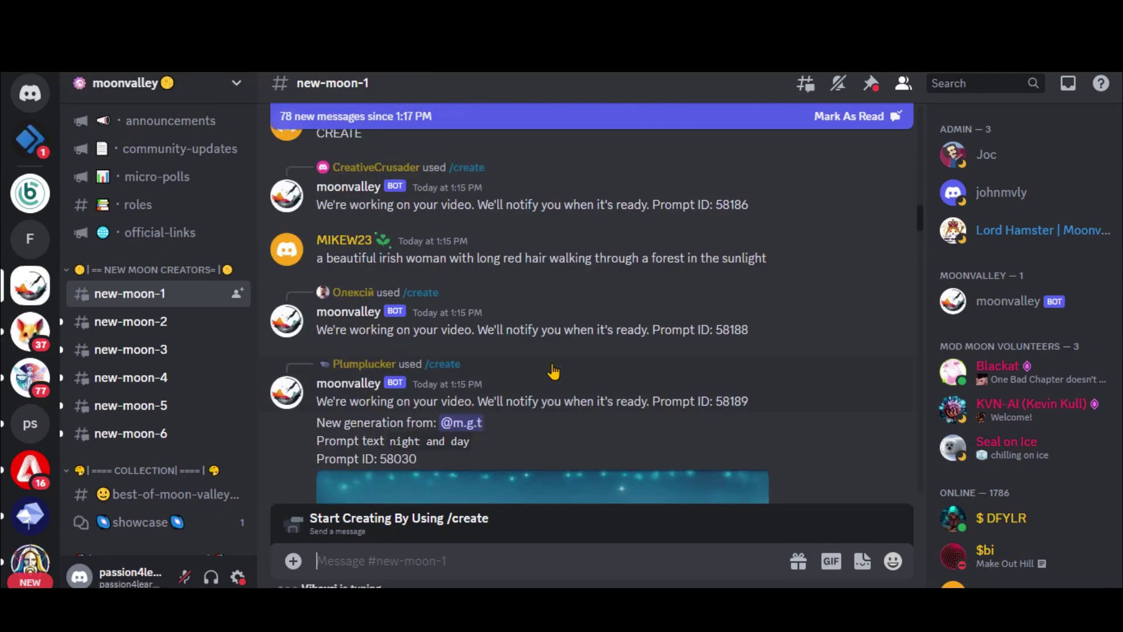
scroll(555, 370, "up", 5)
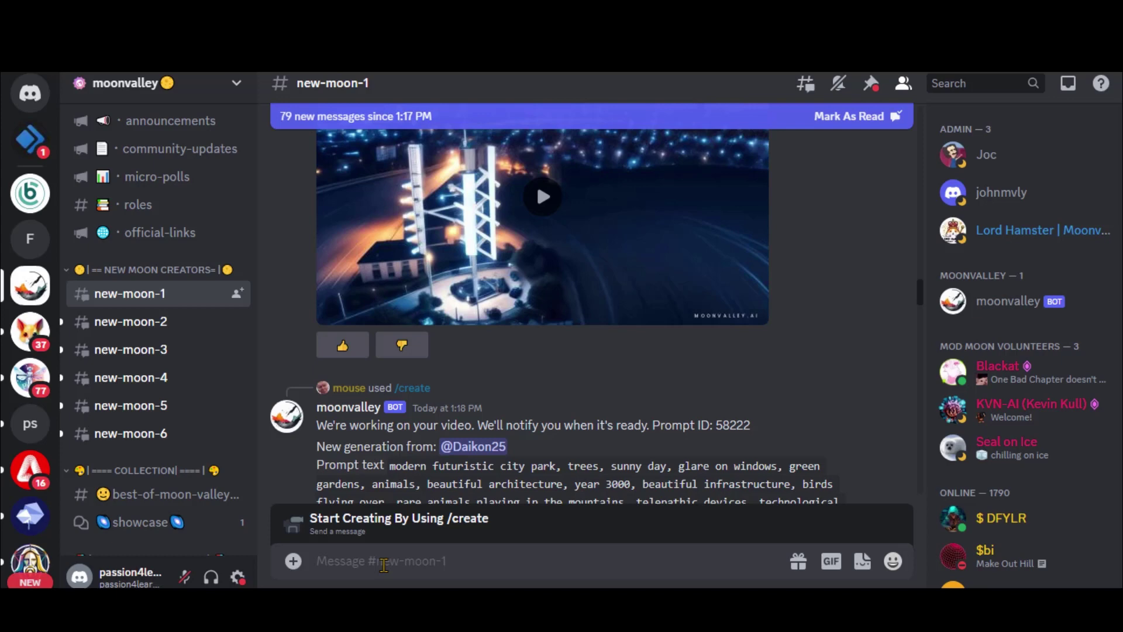
Step: Start the moonvalley /create command in new-moon-1 and review its style and duration options
left_click(383, 561)
type("/create")
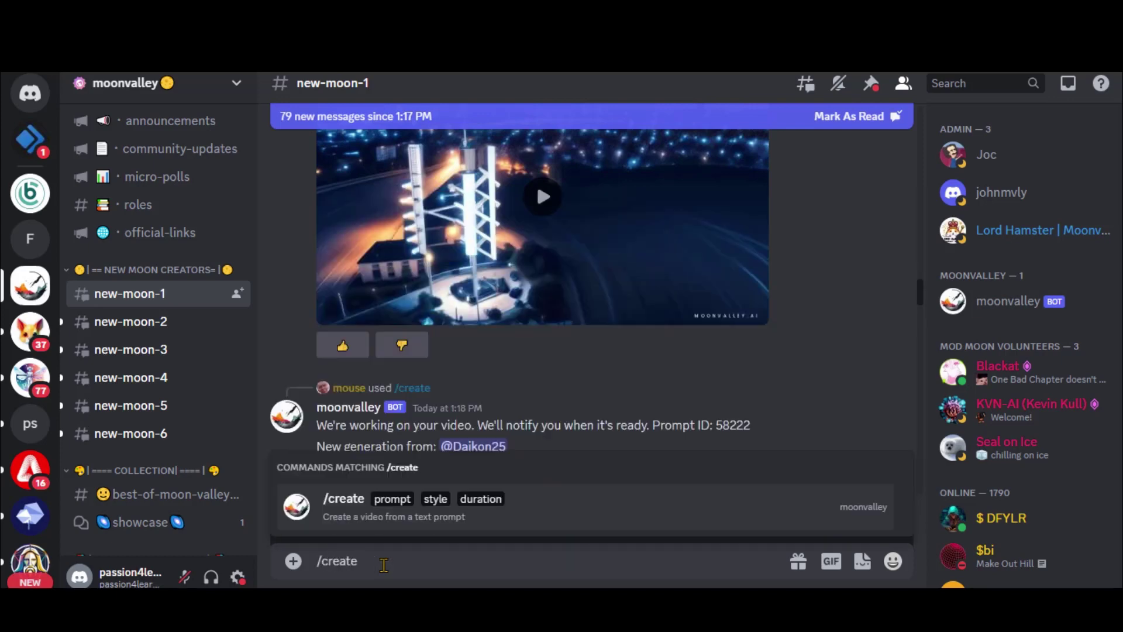
key("Return")
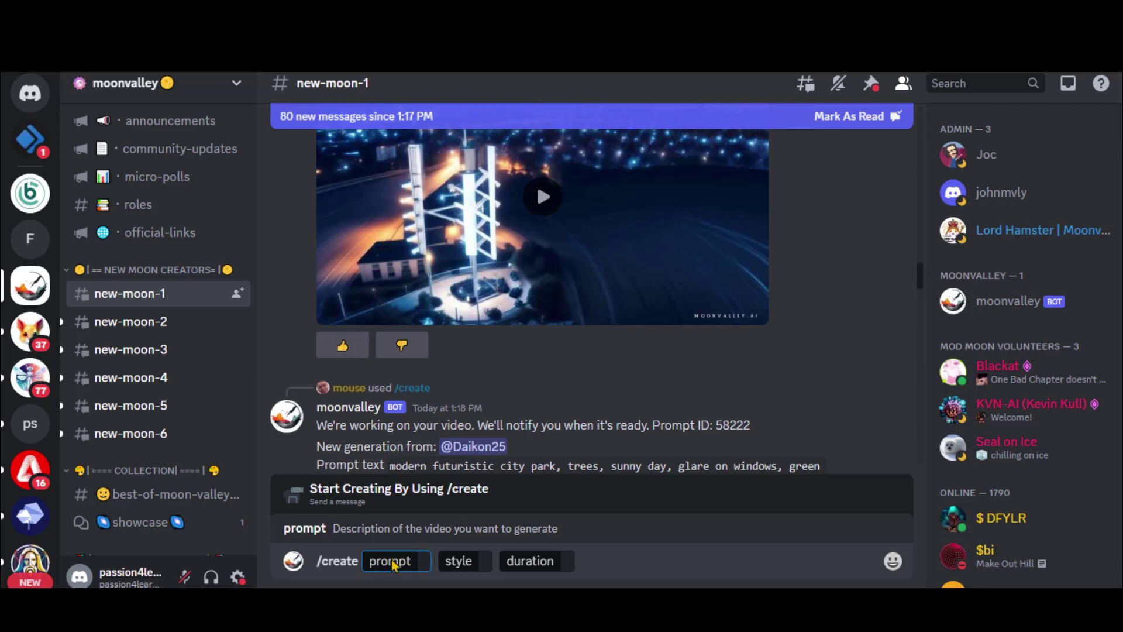
left_click(479, 563)
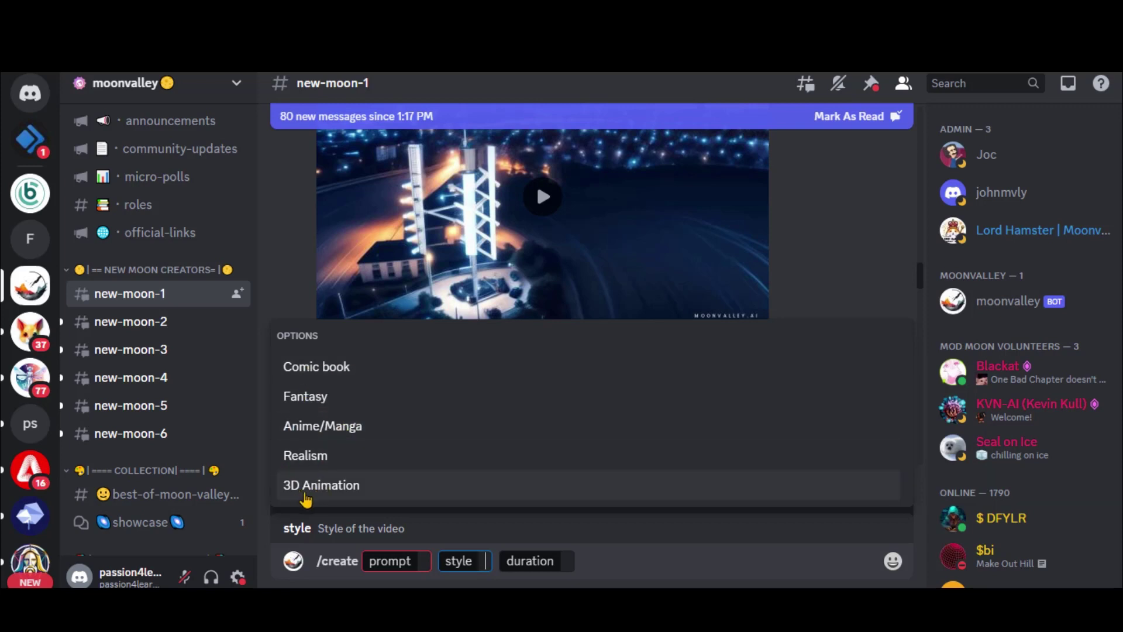
left_click(564, 562)
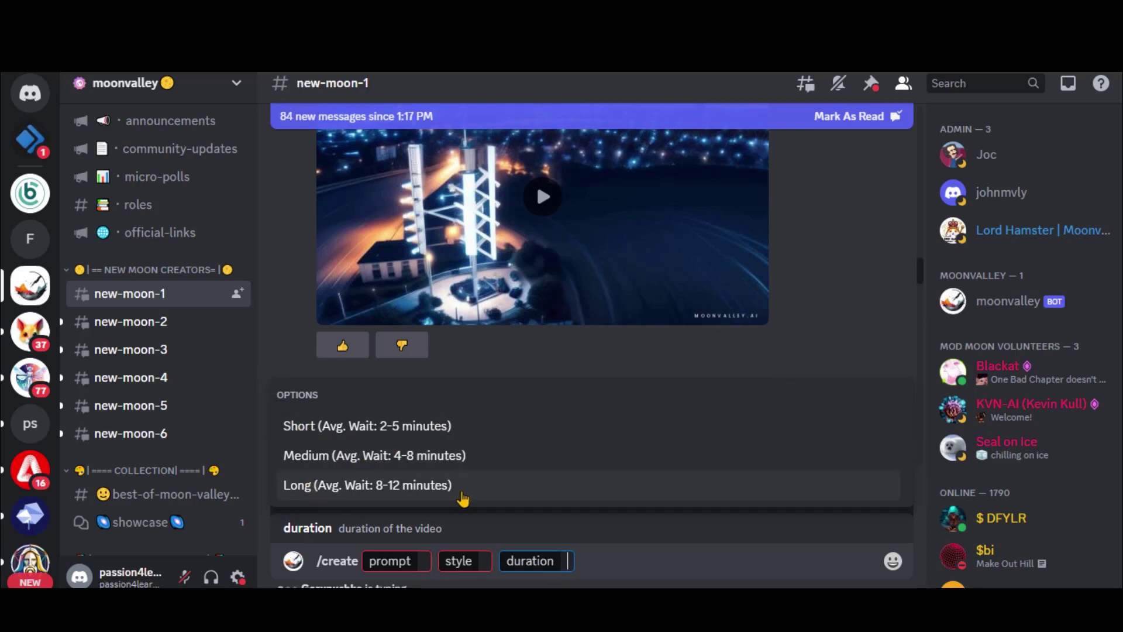
Step: Enter "a tiger slowly walking towards camera, front view" as the video prompt
left_click(425, 562)
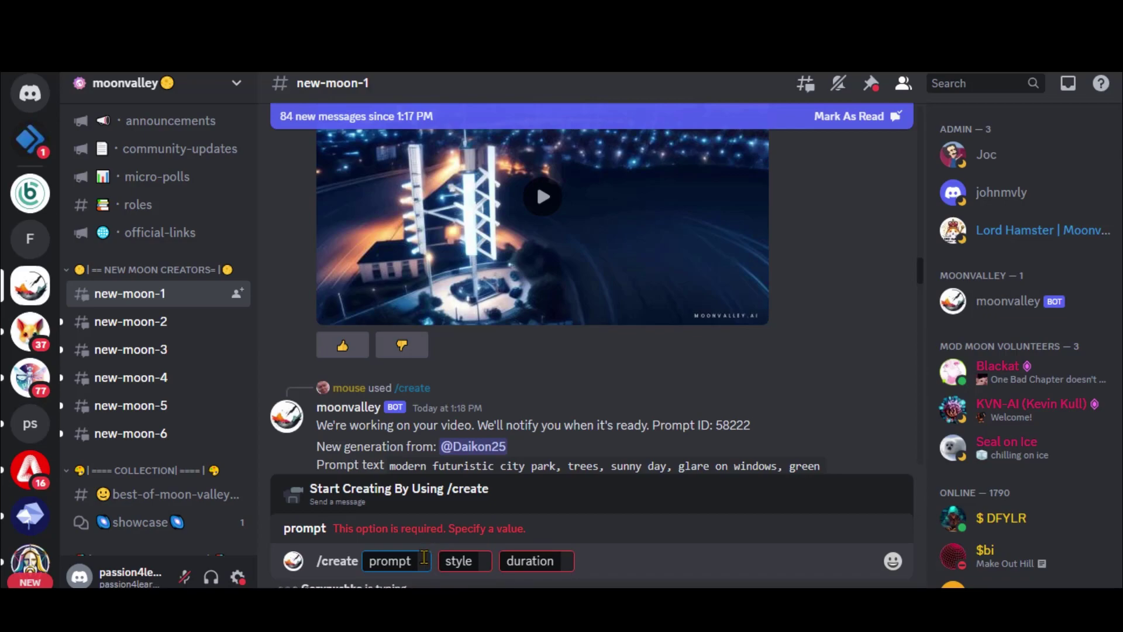
type("a t")
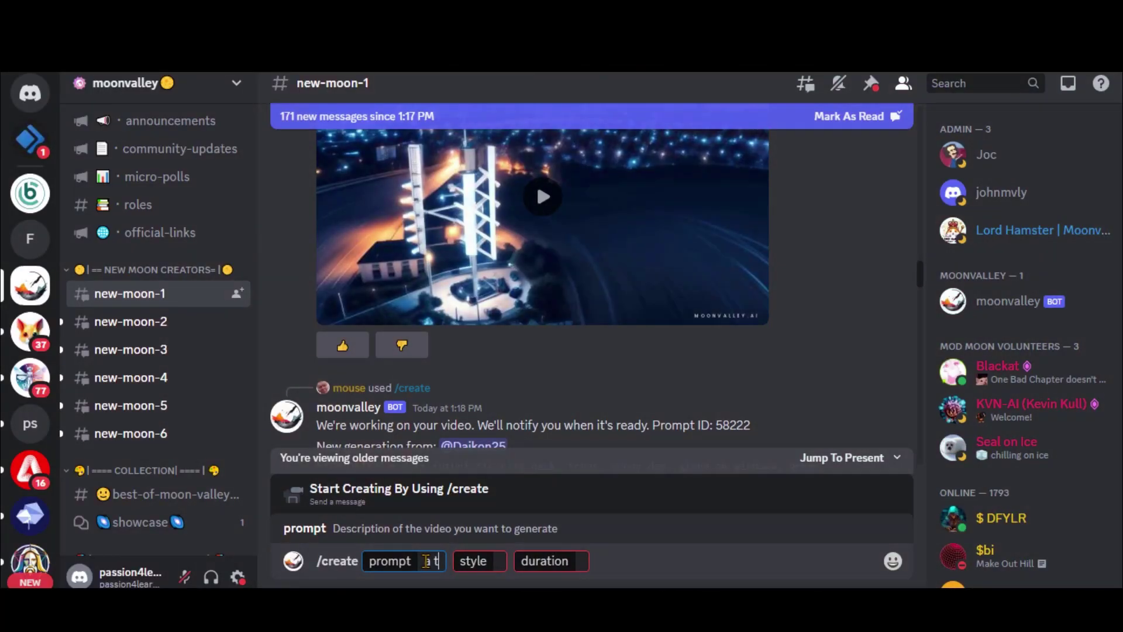
type("iger slowly walking")
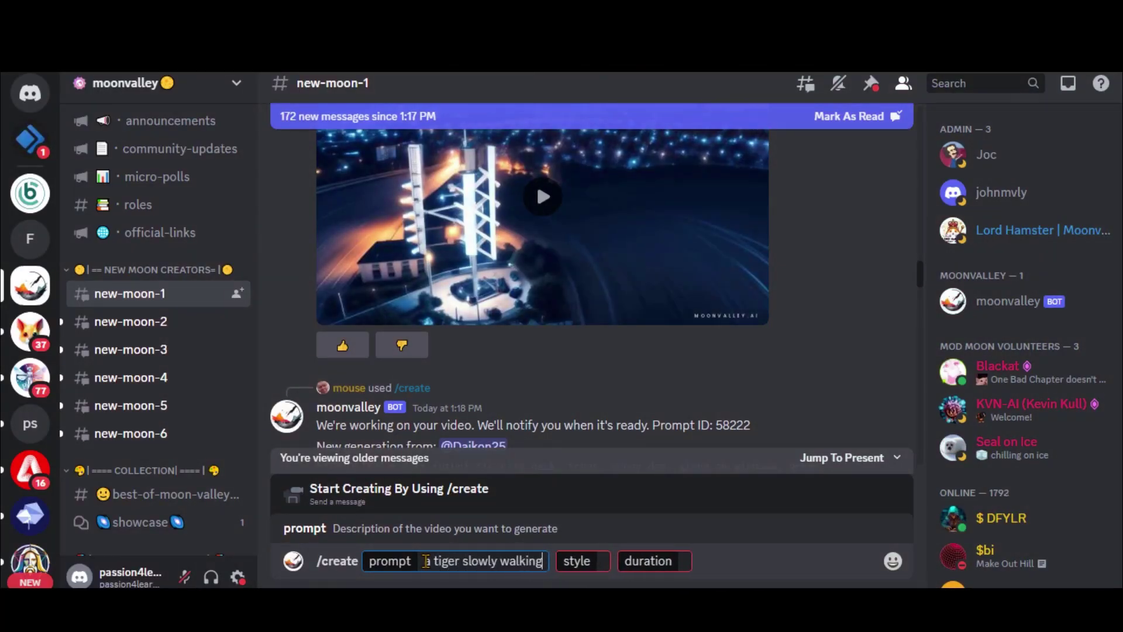
type(" towards camer")
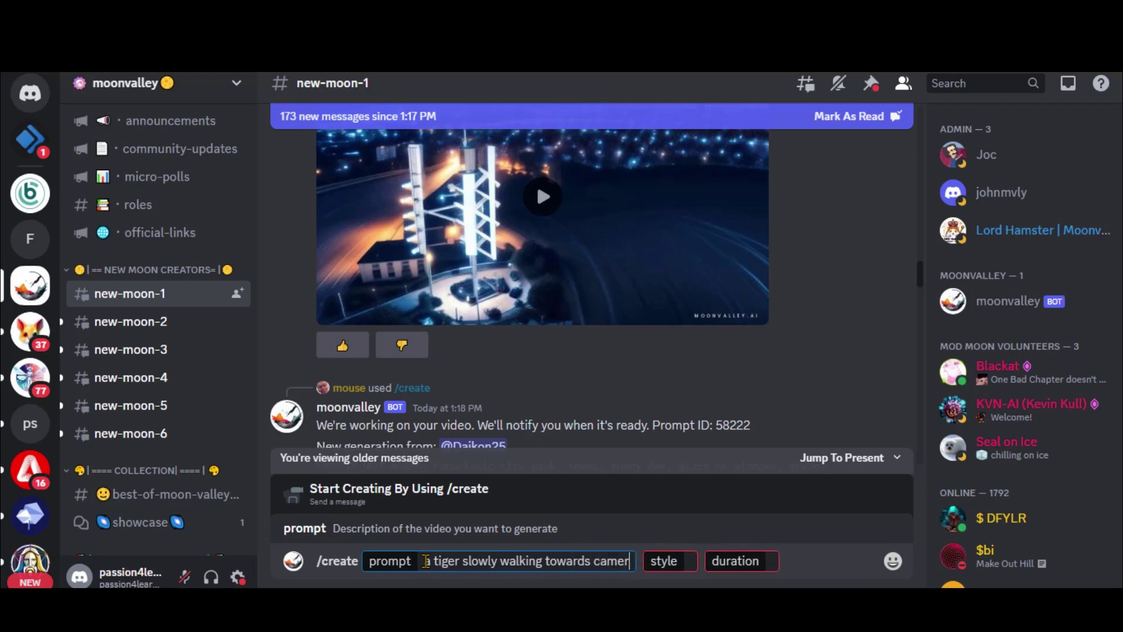
type("a, front view")
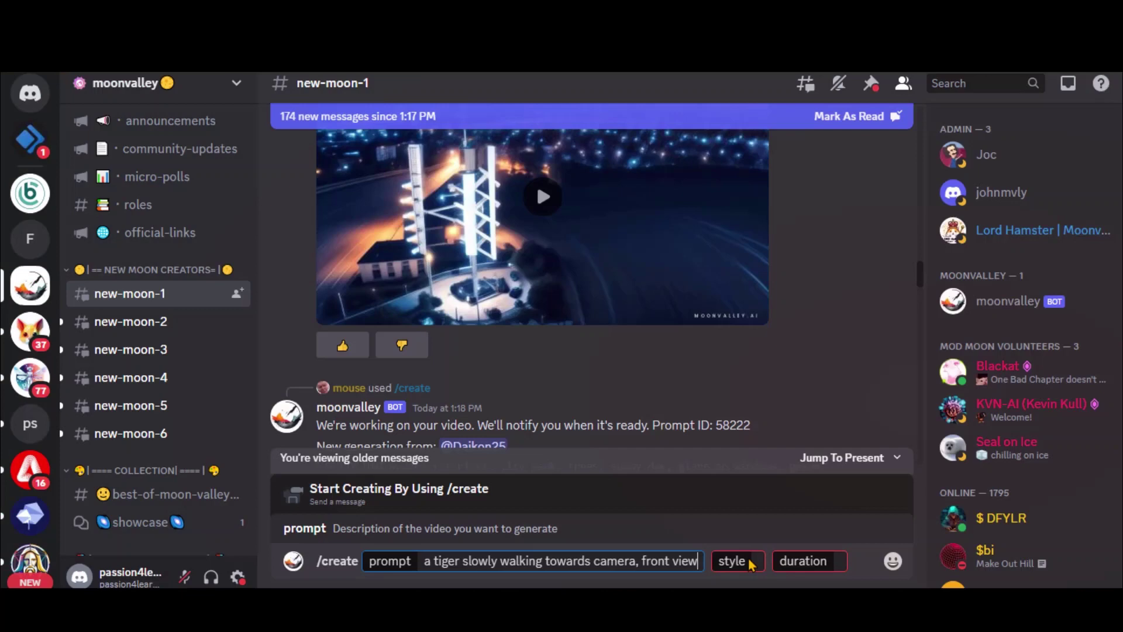
Step: Set the video's style to Realism and its duration to Short, and submit the request
left_click(743, 561)
left_click(320, 458)
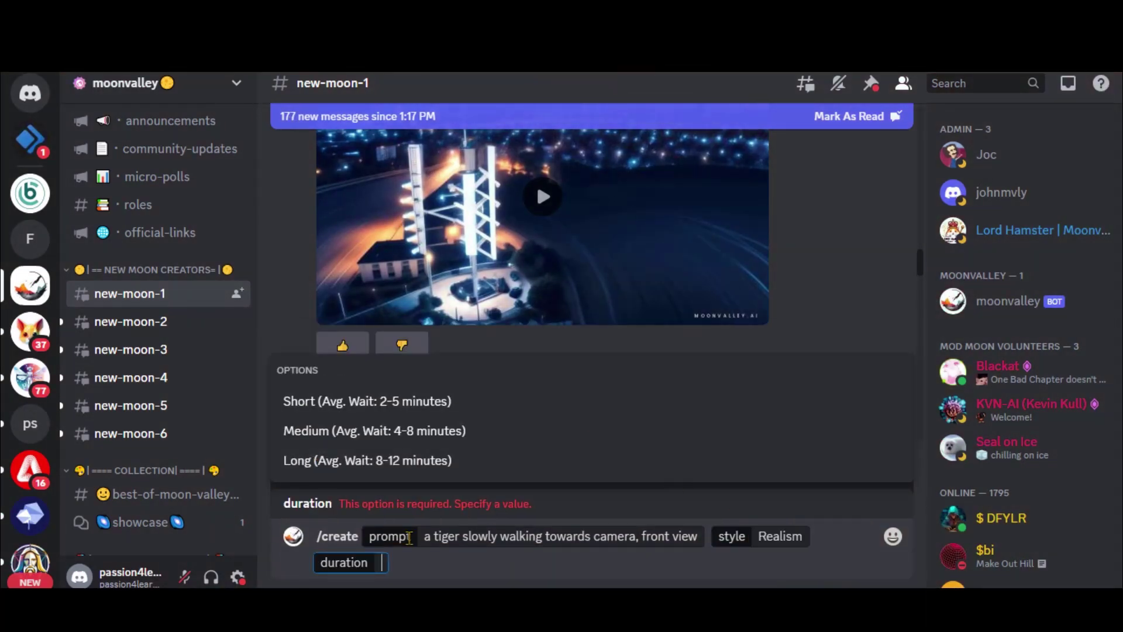
left_click(360, 403)
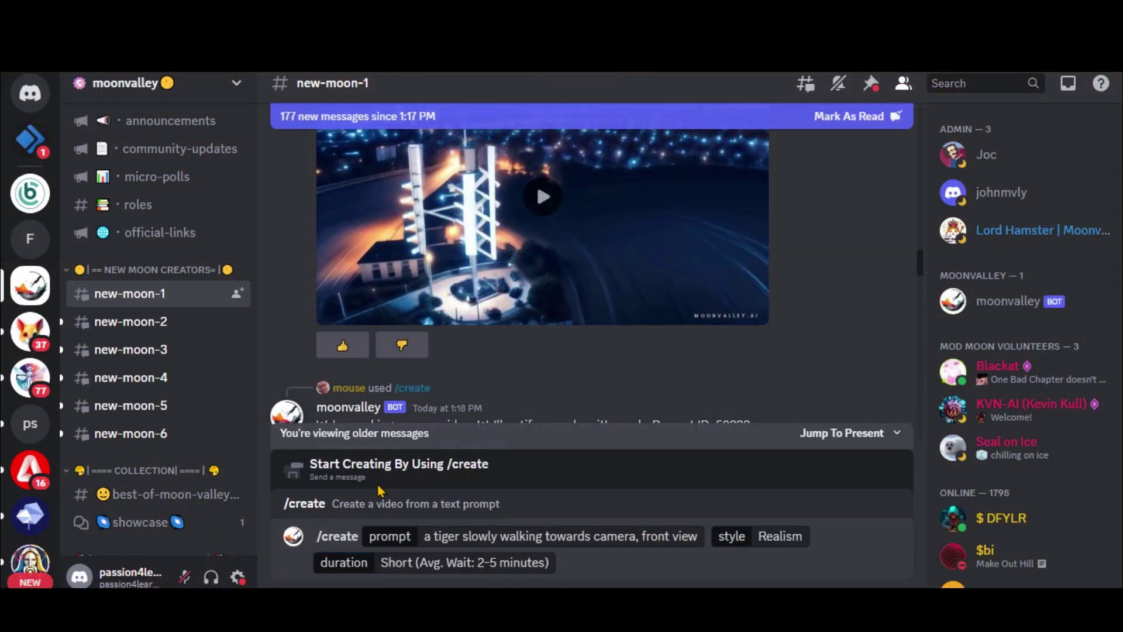
key("Return")
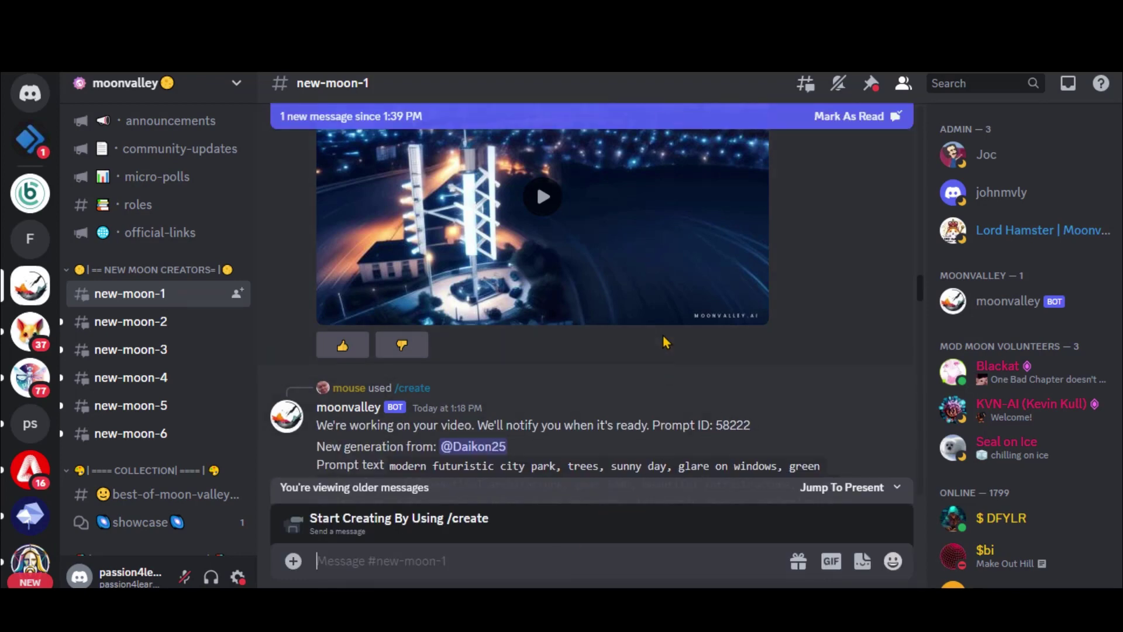
Step: Go to the newest messages in new-moon-1 to check on the submitted video request
scroll(663, 343, "down", 10)
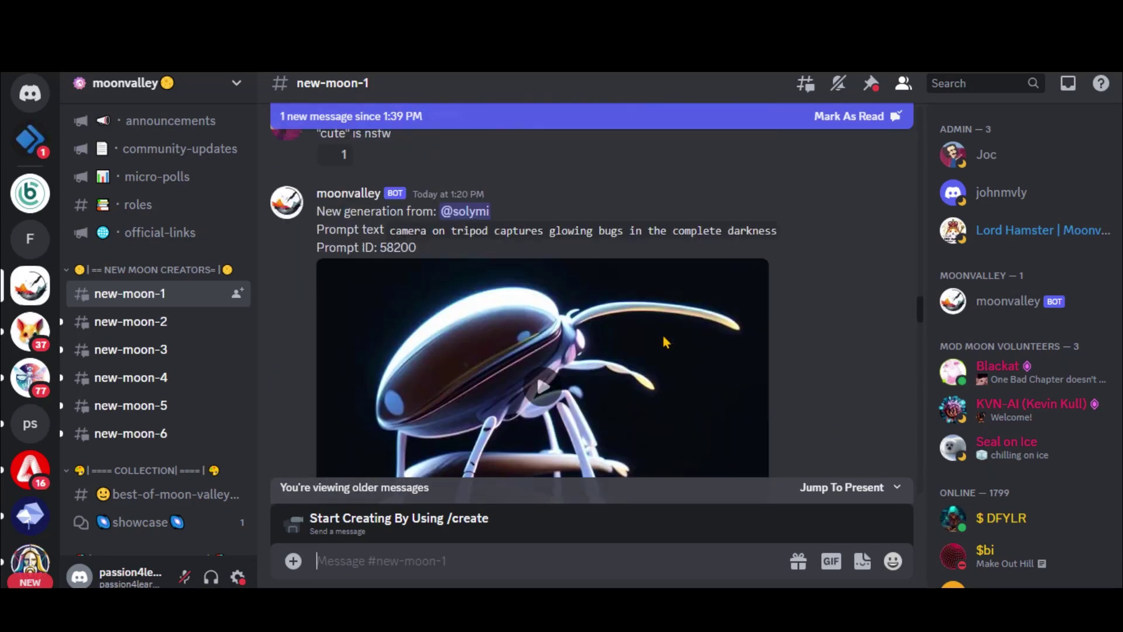
scroll(666, 342, "down", 10)
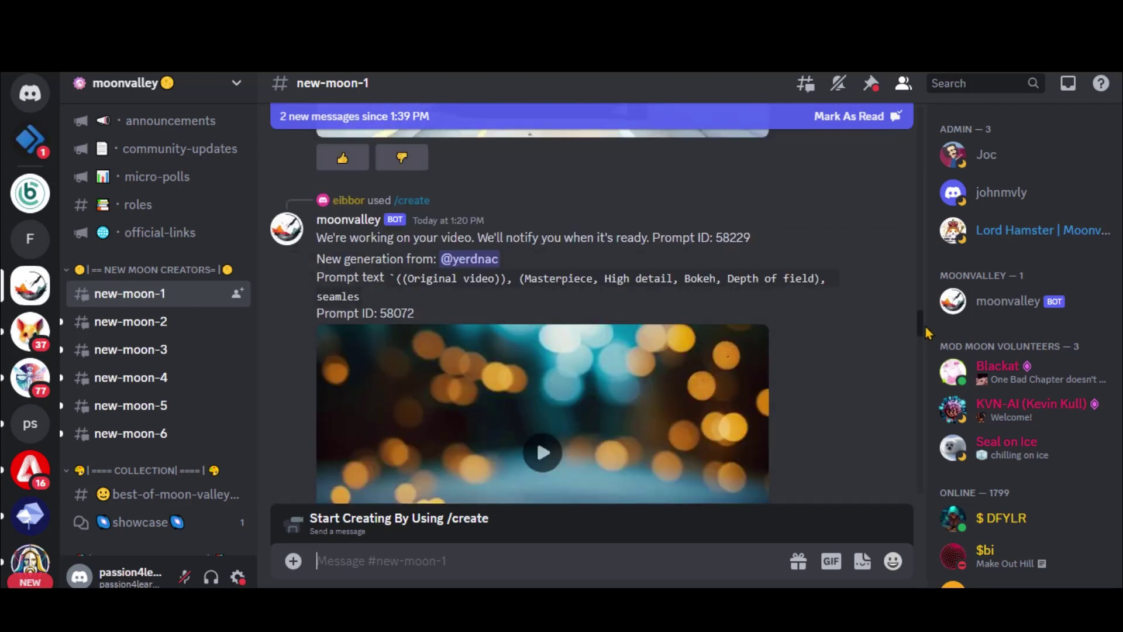
left_click_drag(924, 328, 920, 504)
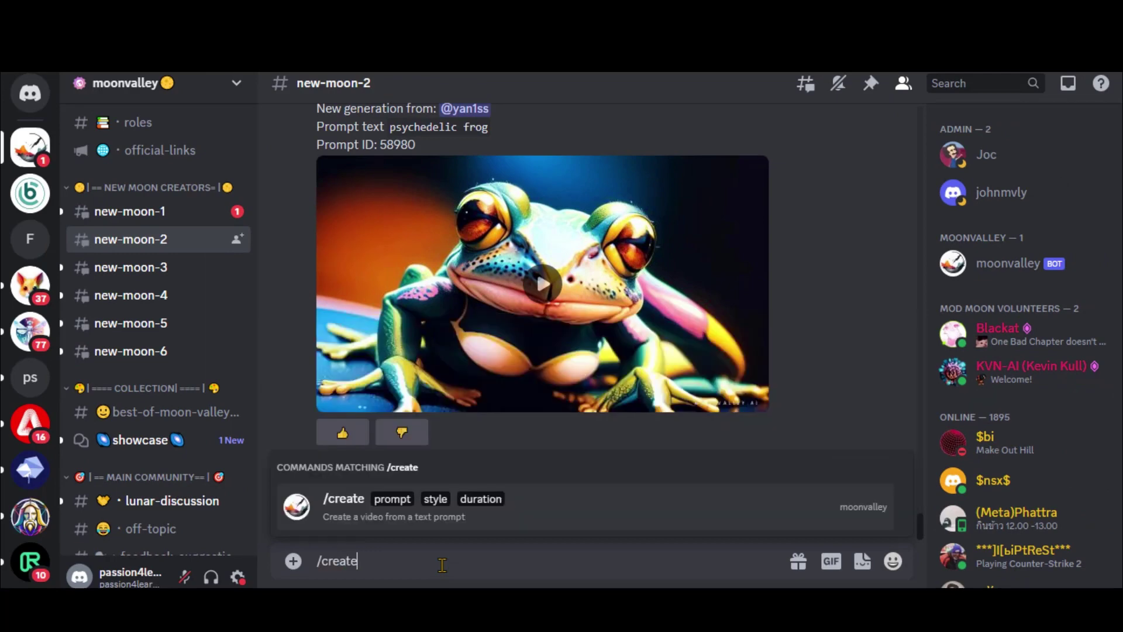
Step: Start /create in new-moon-2 with the prompt "a cinematic shot of the space with stars and distant glaxies, ultra detailed atmospheric, 8K, dramatic, masterpiece"
key("Tab")
type("a cinematic")
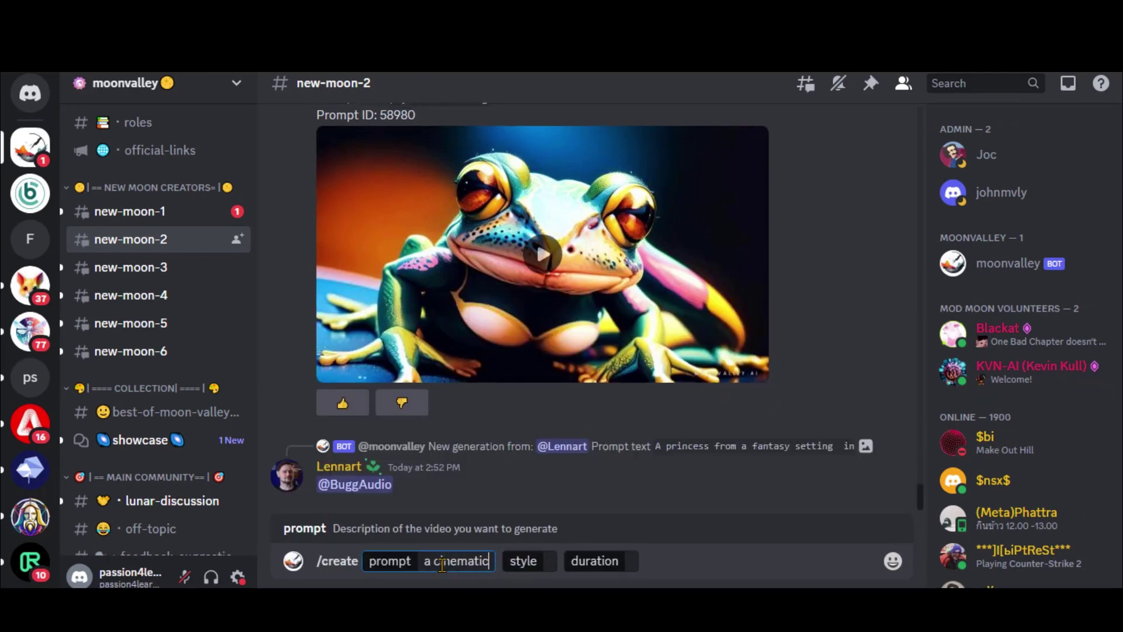
type(" sho")
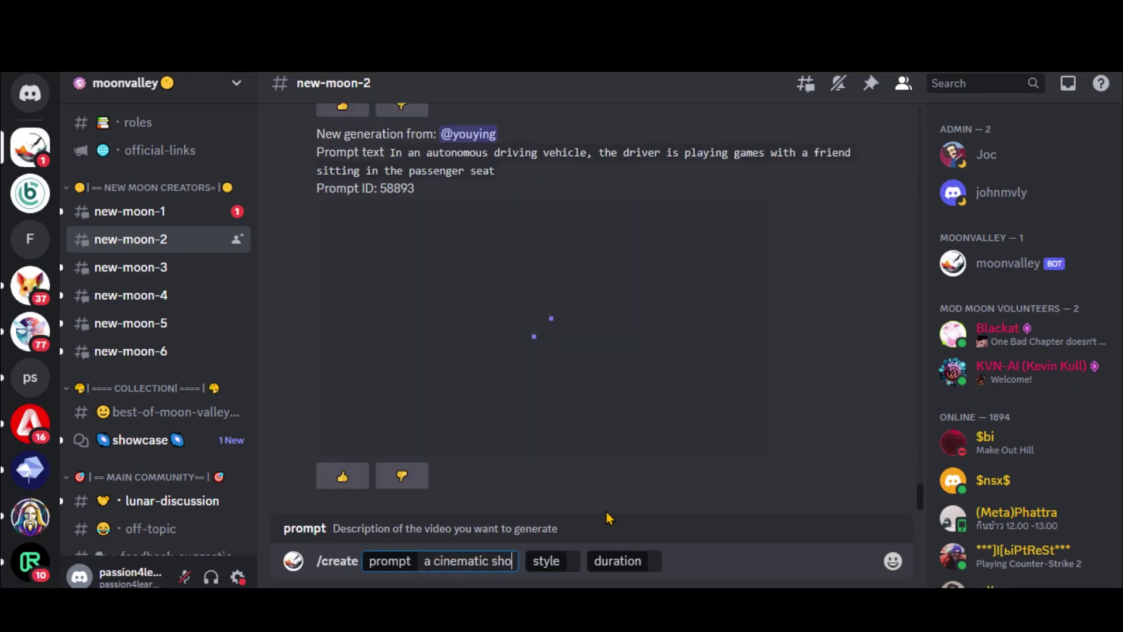
type("t of the space with ")
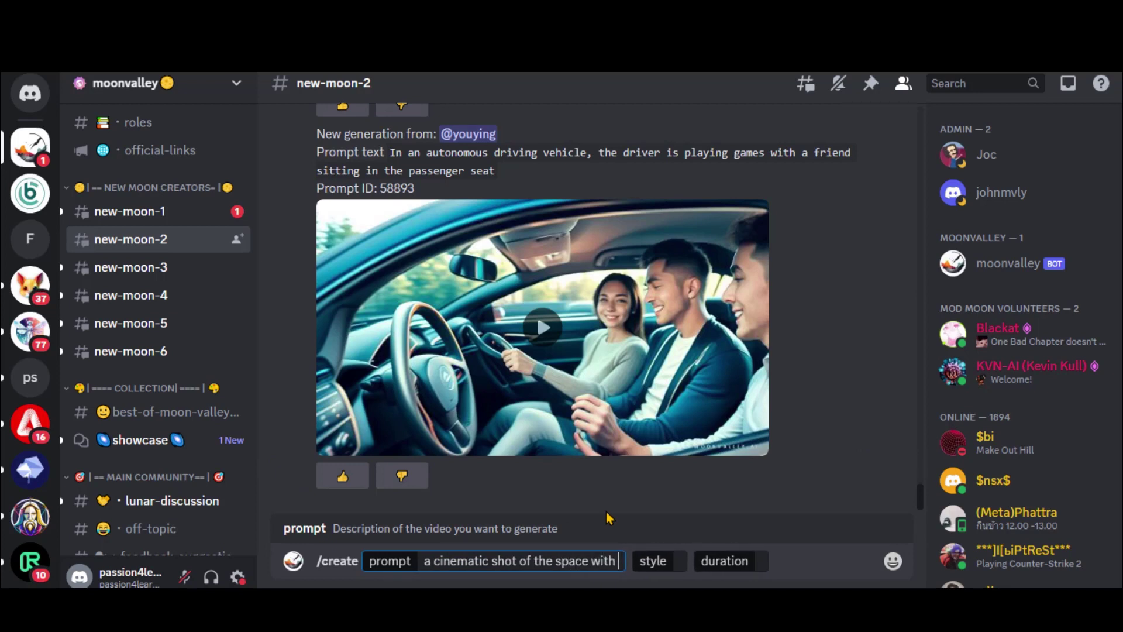
type("stars and distant g")
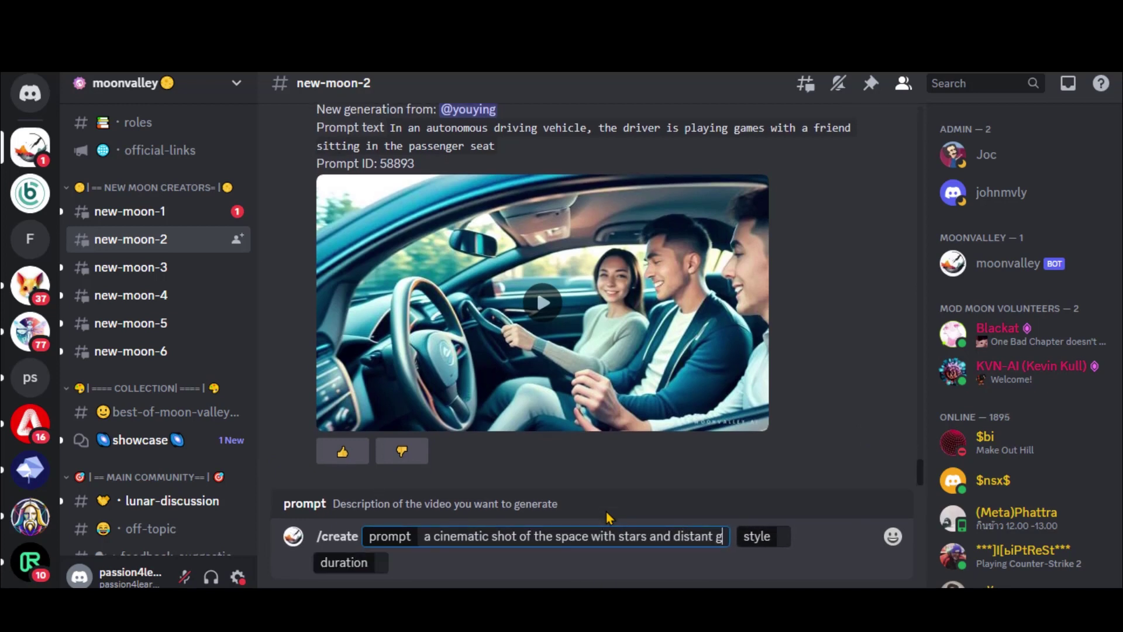
type("laxies, ultra d")
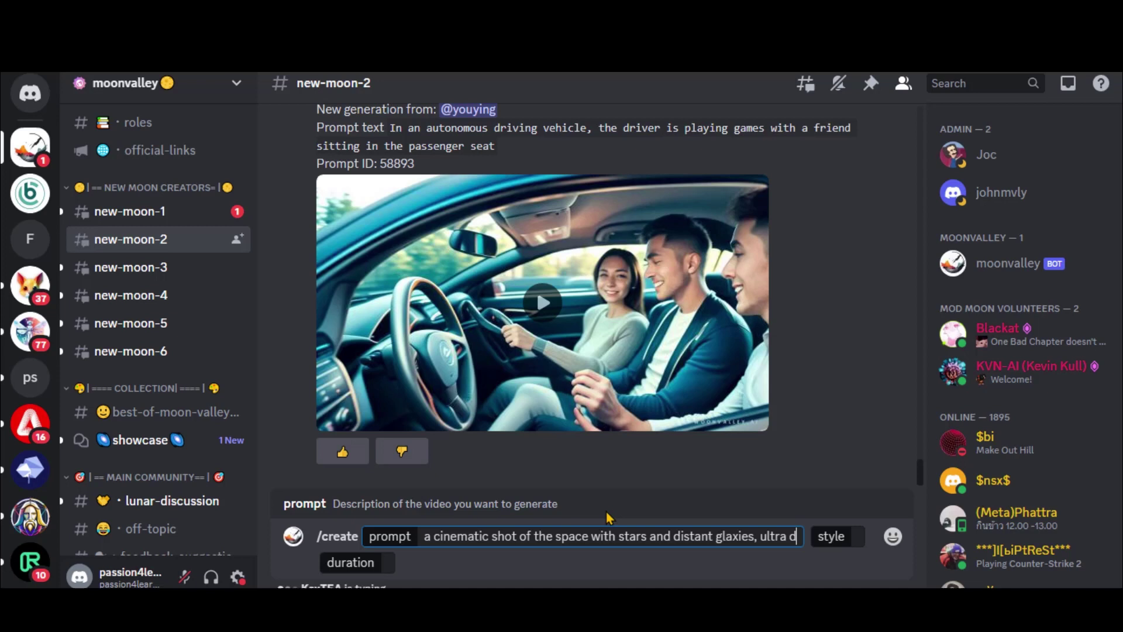
type("etailed atmospheric, 8K, dramatic, masterpiece")
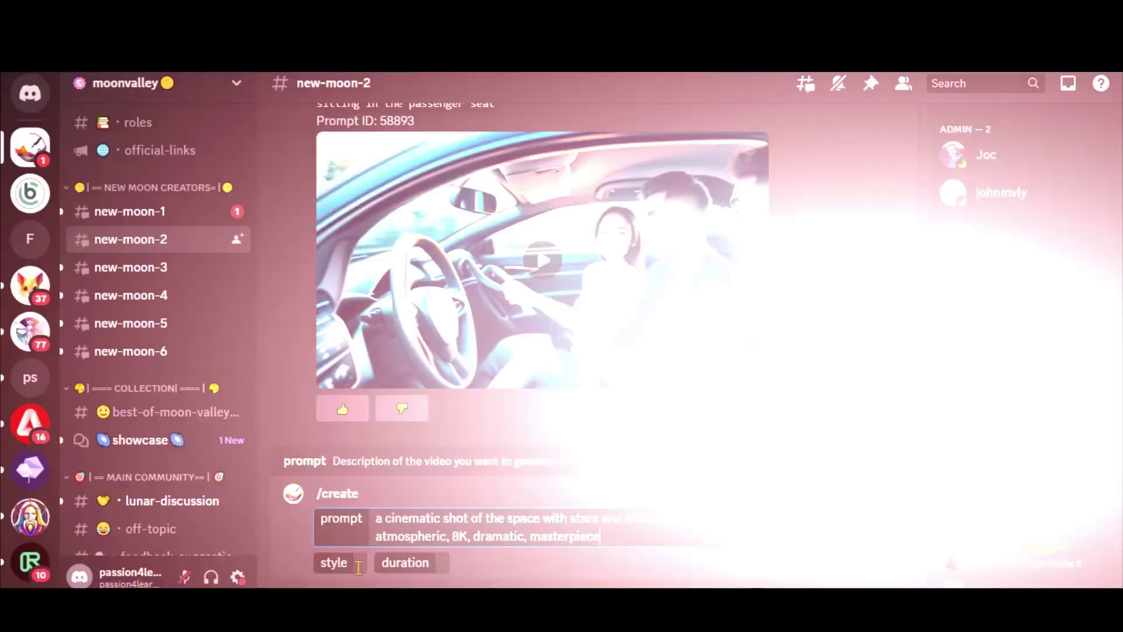
Step: Set the space video's style to Fantasy and its duration to Long, and submit the request
left_click(337, 562)
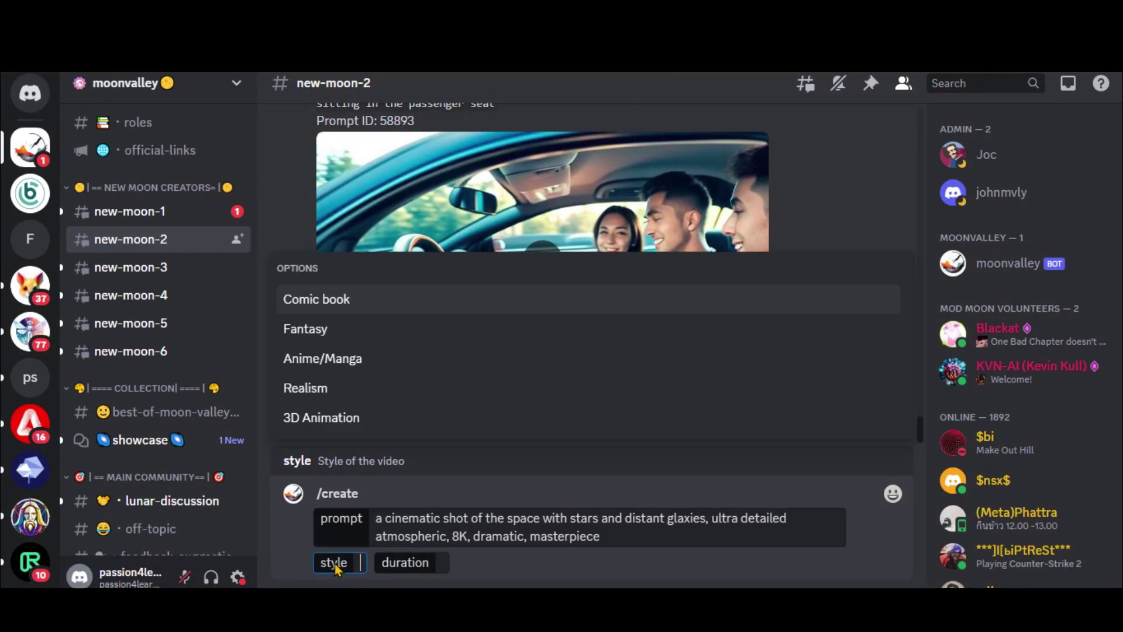
left_click(316, 331)
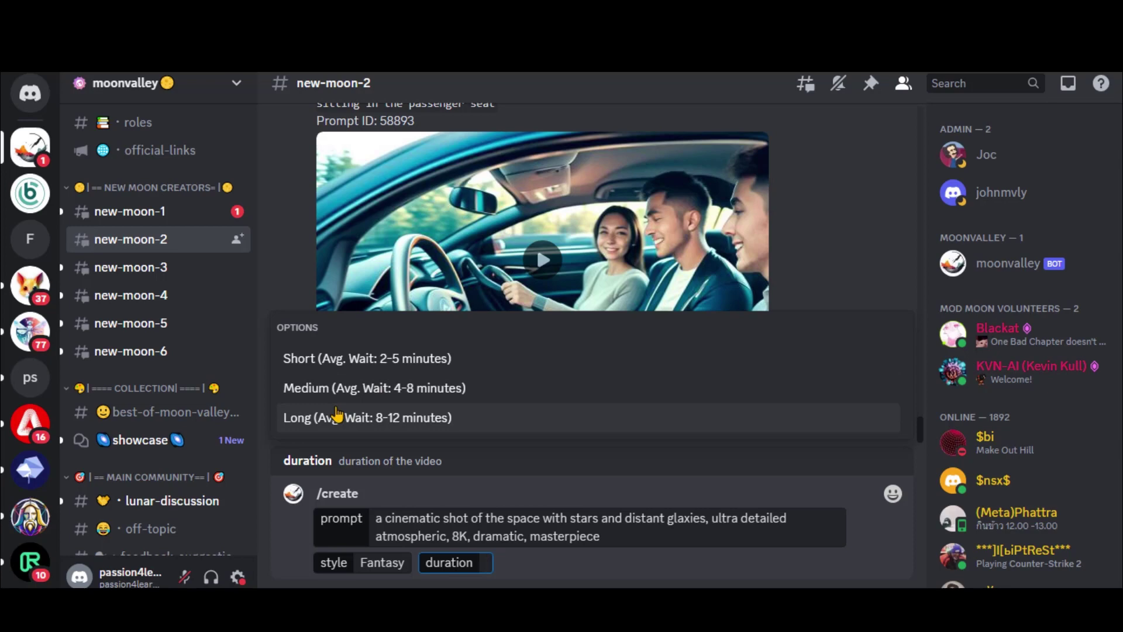
left_click(370, 419)
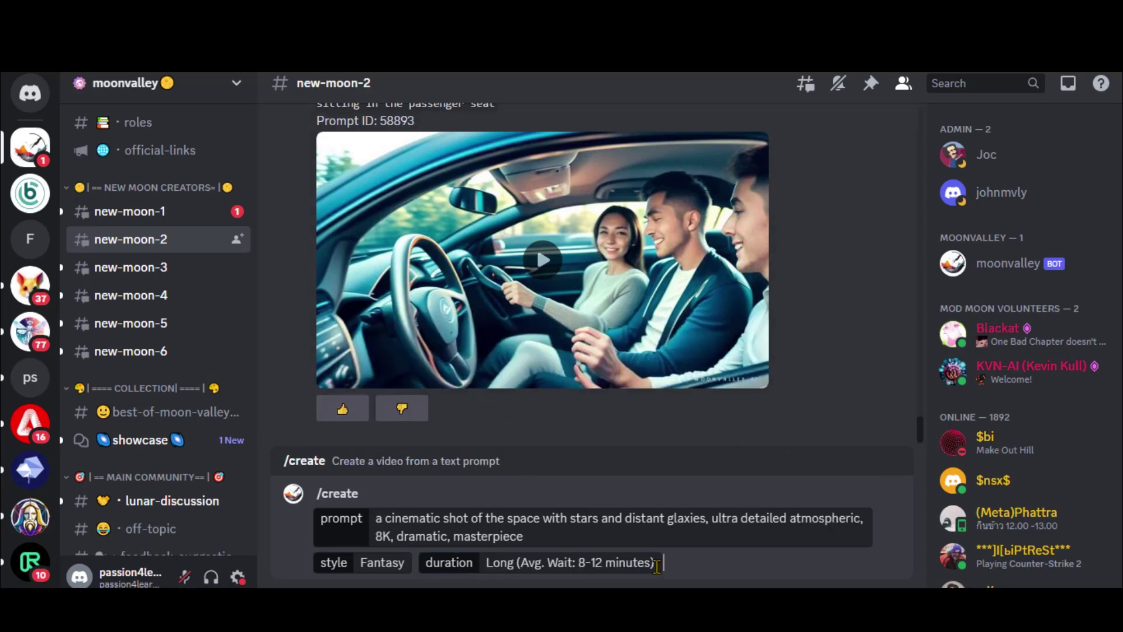
key("Return")
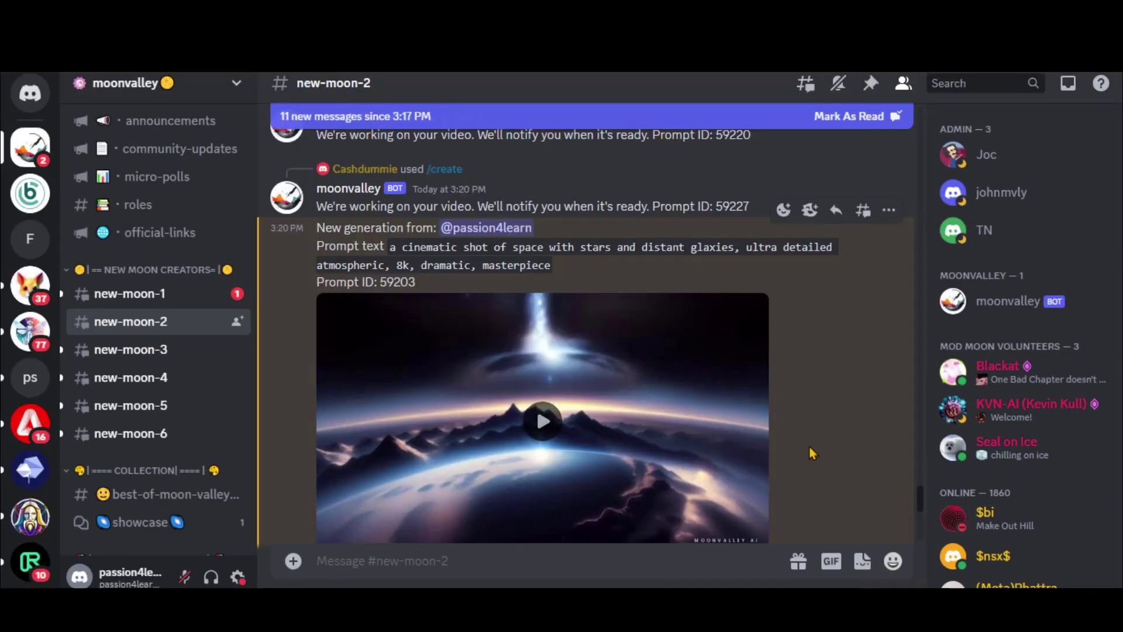
Step: Play the generated space video in new-moon-2 and view it in full screen
scroll(731, 363, "down", 3)
left_click(466, 304)
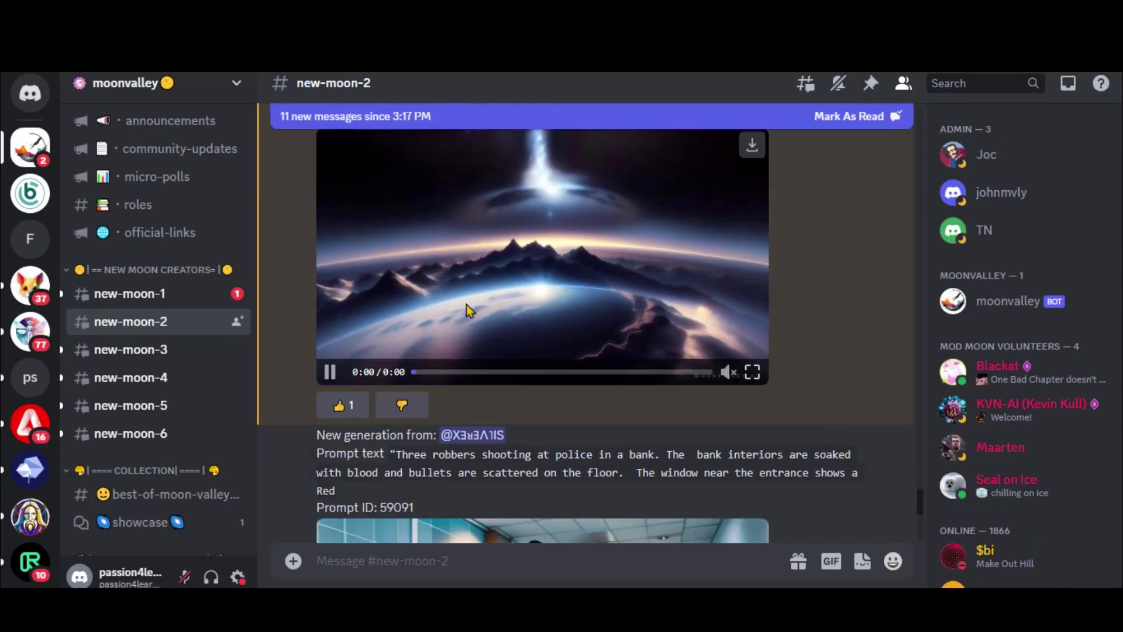
scroll(753, 382, "down", 1)
left_click(752, 309)
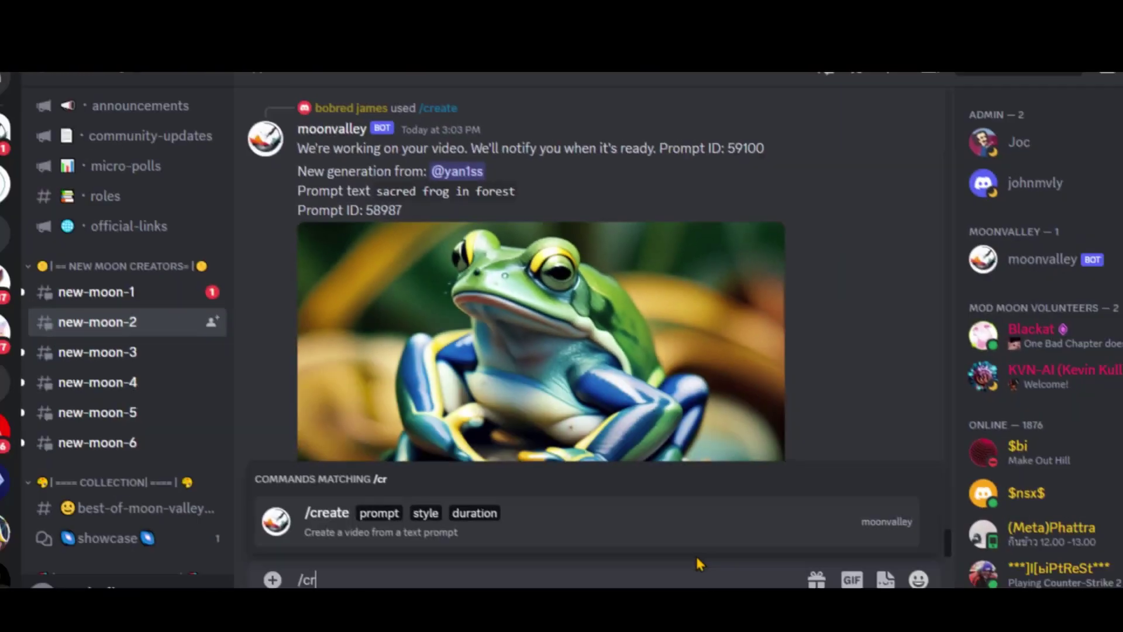
Step: Start another /create request with the prompt "a young girl walking in a forest in search of mysterious flowers, ultra detailes, 8k"
key("Return")
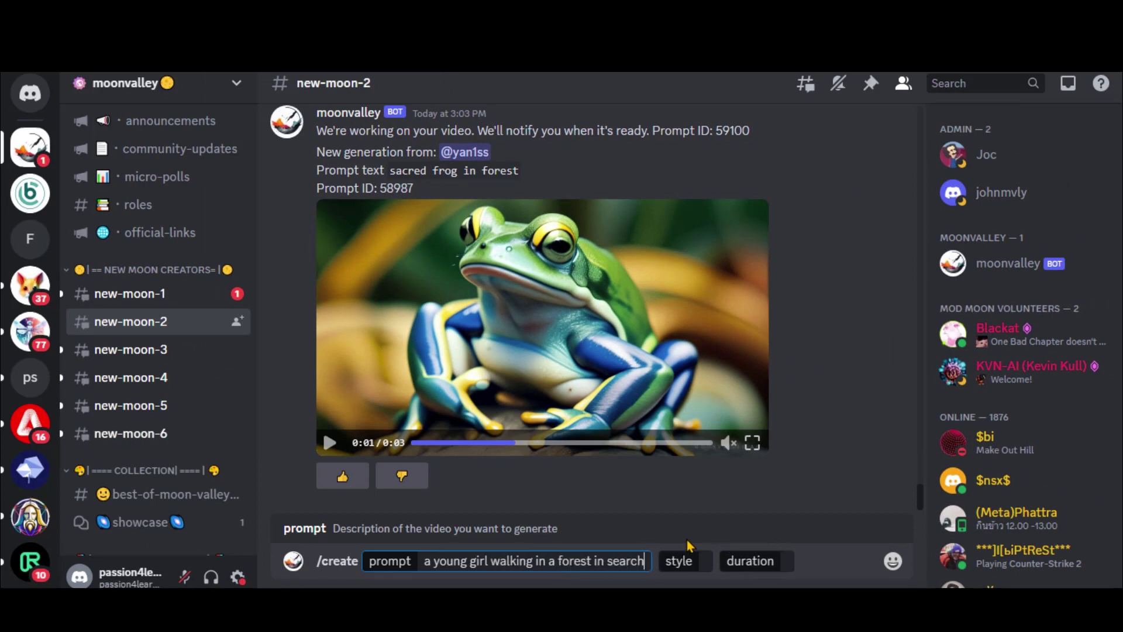
type("ious fl")
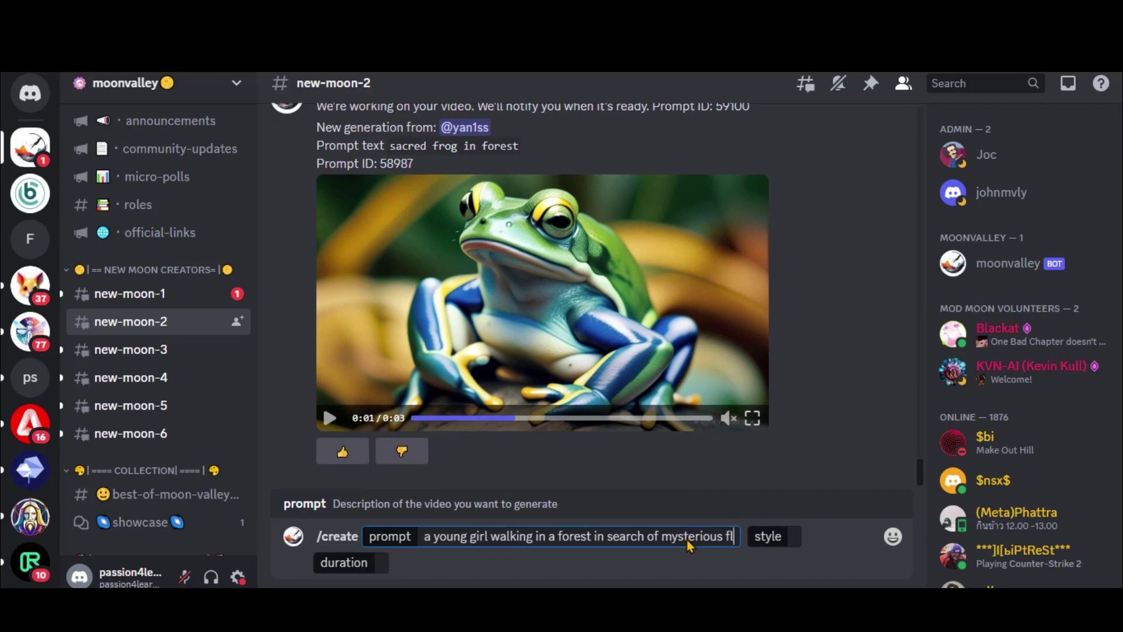
type("owers, ultra")
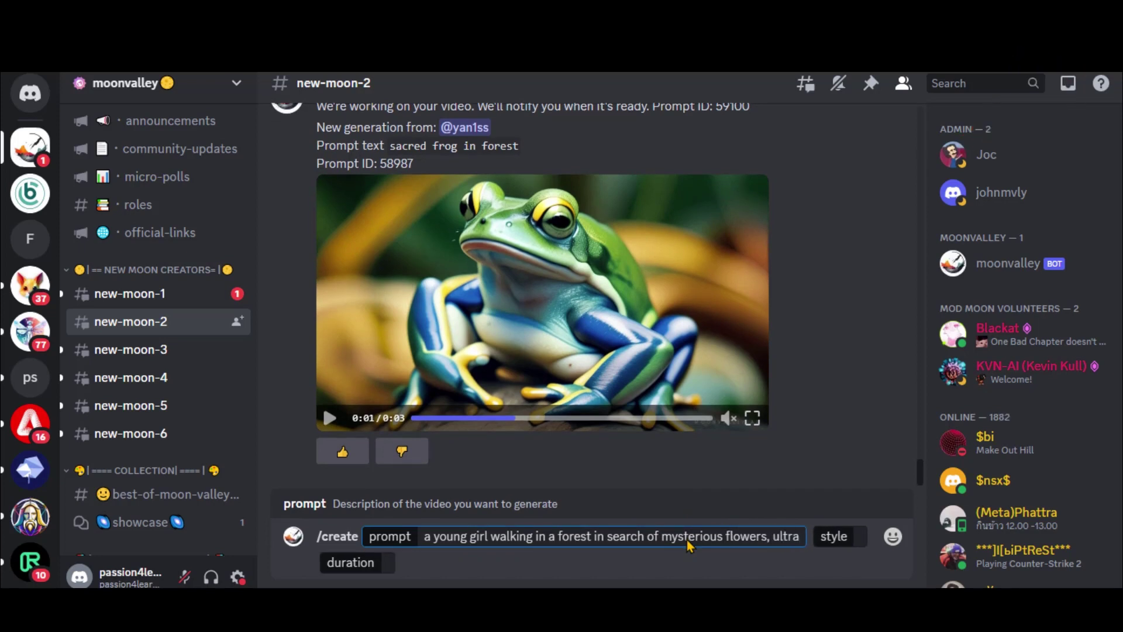
type(" detailes,")
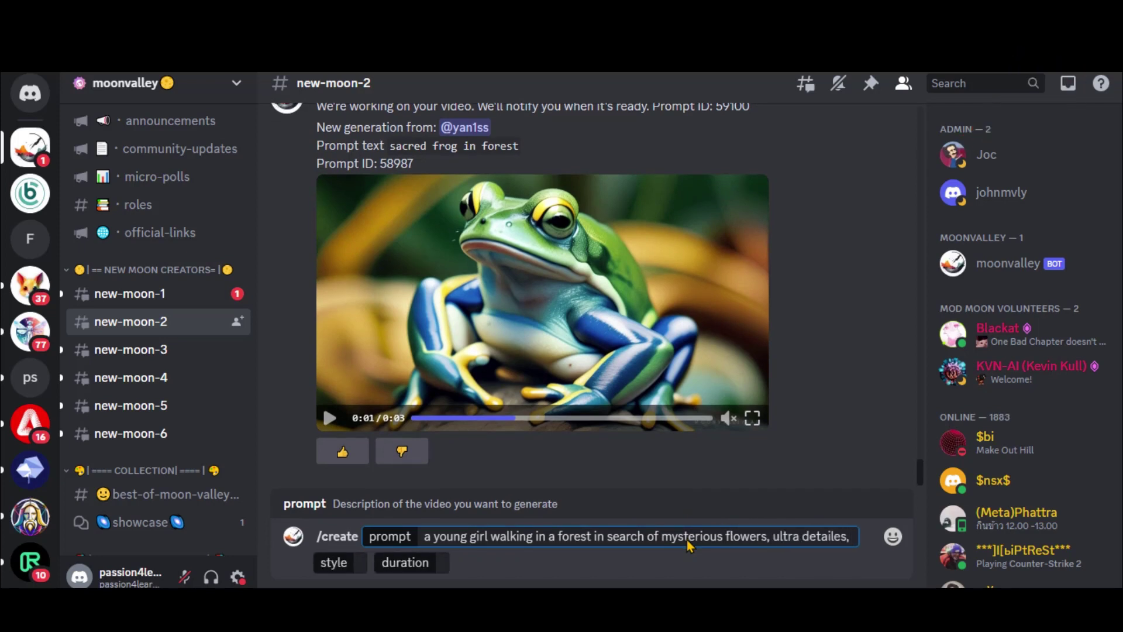
type(" 8k")
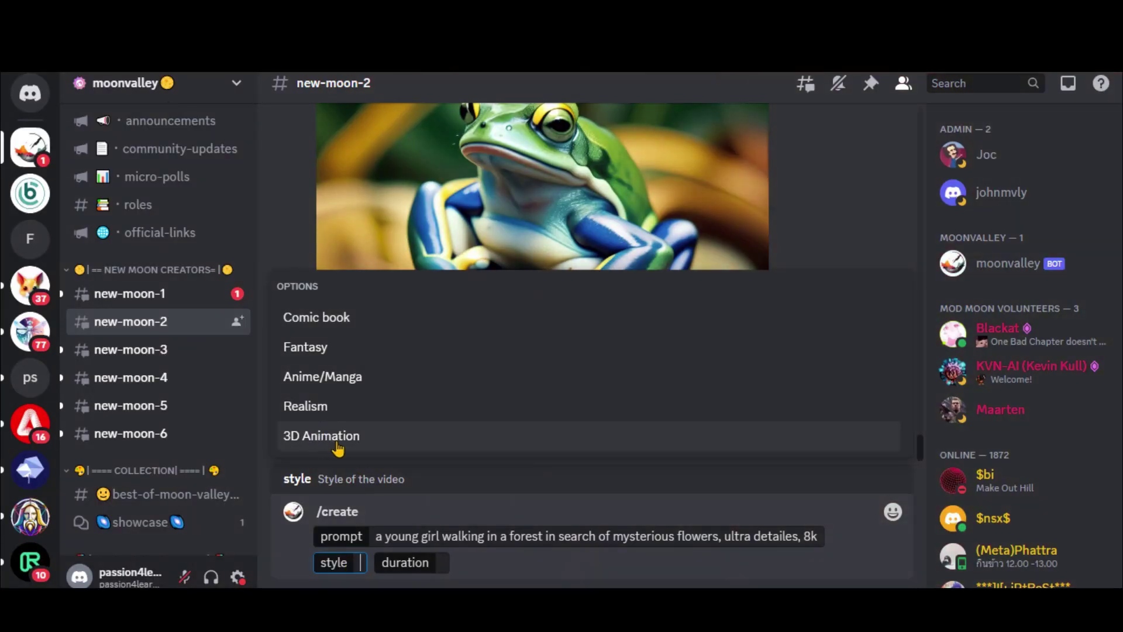
Step: Set the forest video's style to 3D Animation and its duration to Long, and submit the request
left_click(339, 437)
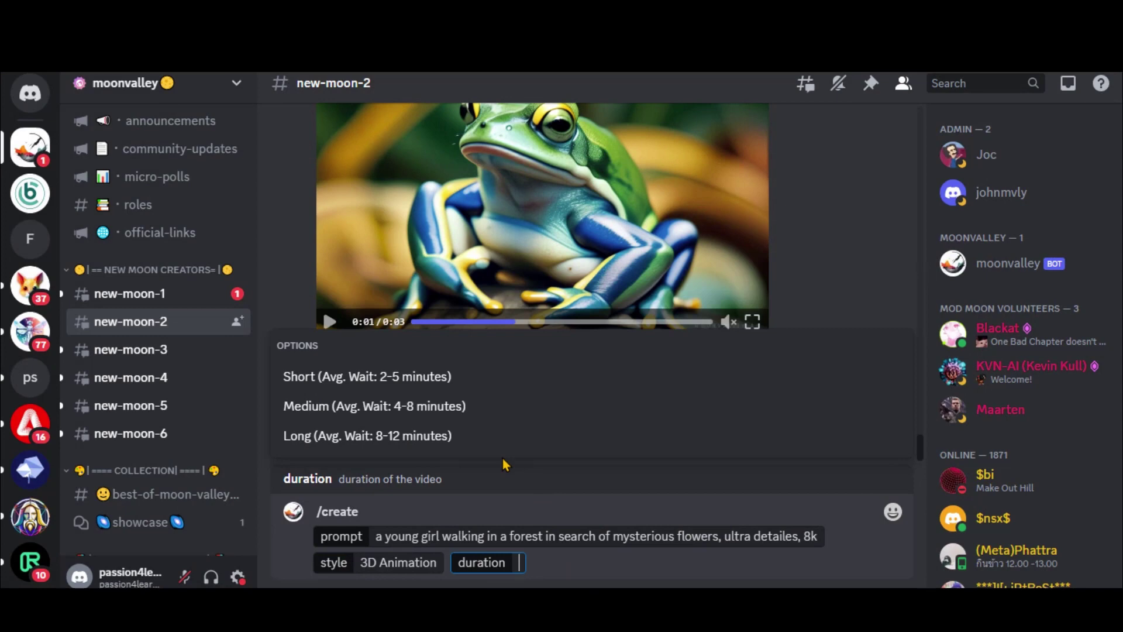
left_click(400, 440)
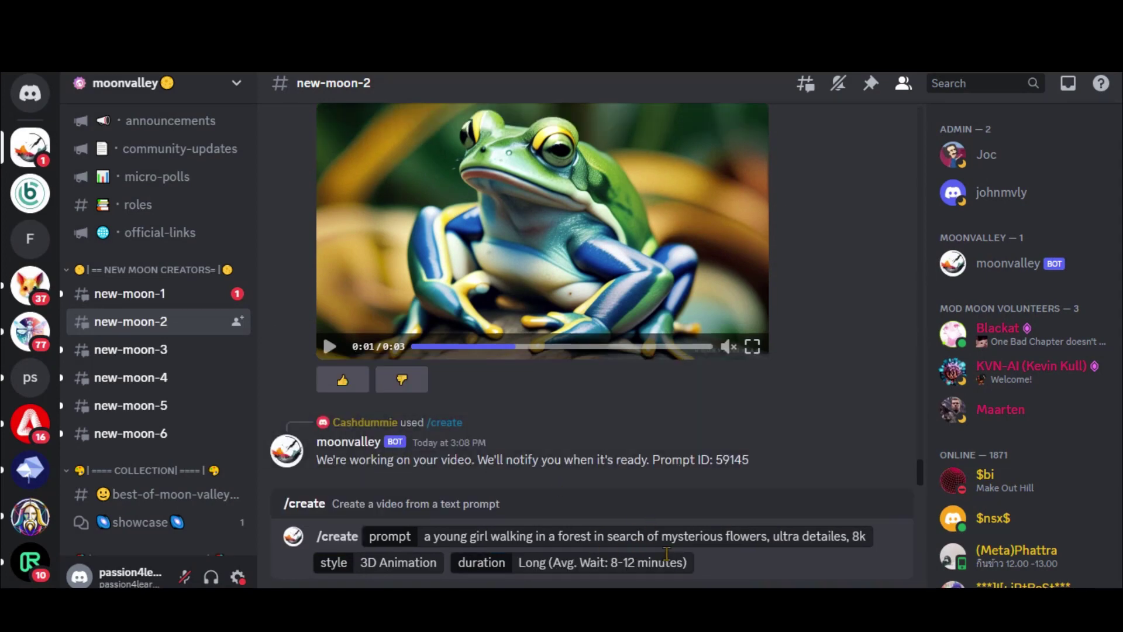
key("Return")
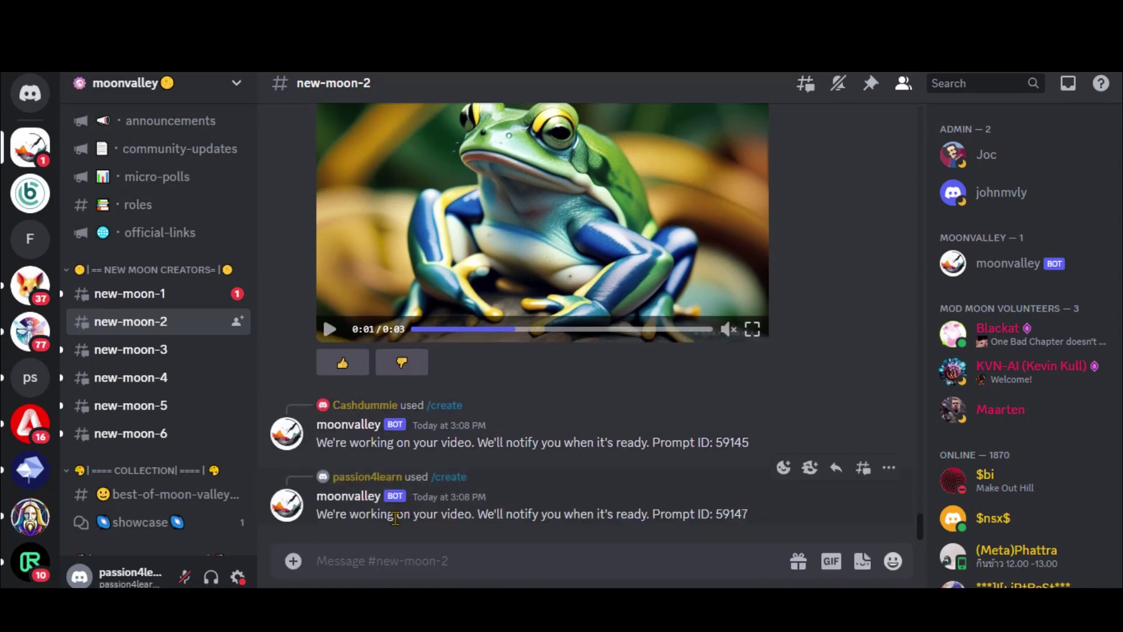